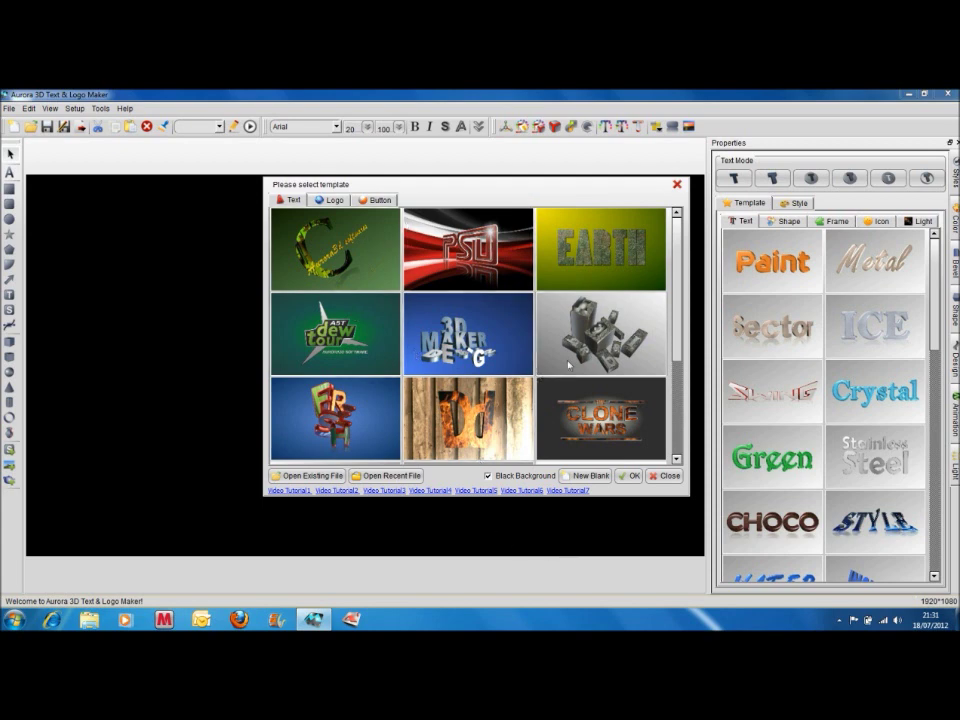
# Step: Create a scene from the blue-and-red ring logo template, then play and stop its rotation preview
pyautogui.click(676, 459)
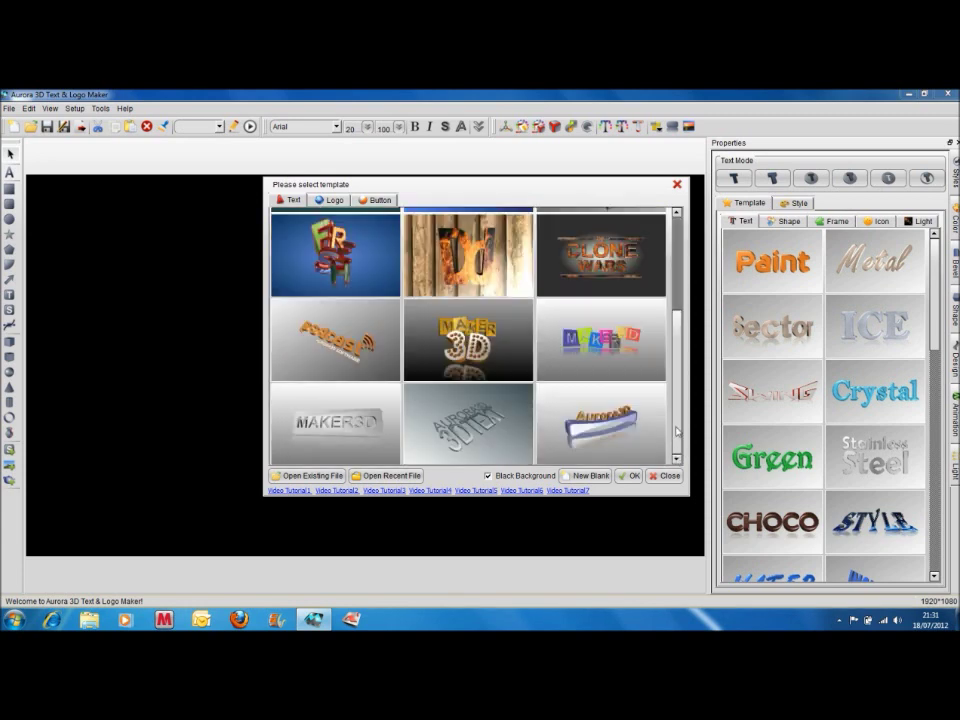
pyautogui.moveTo(676, 431); pyautogui.dragTo(674, 327)
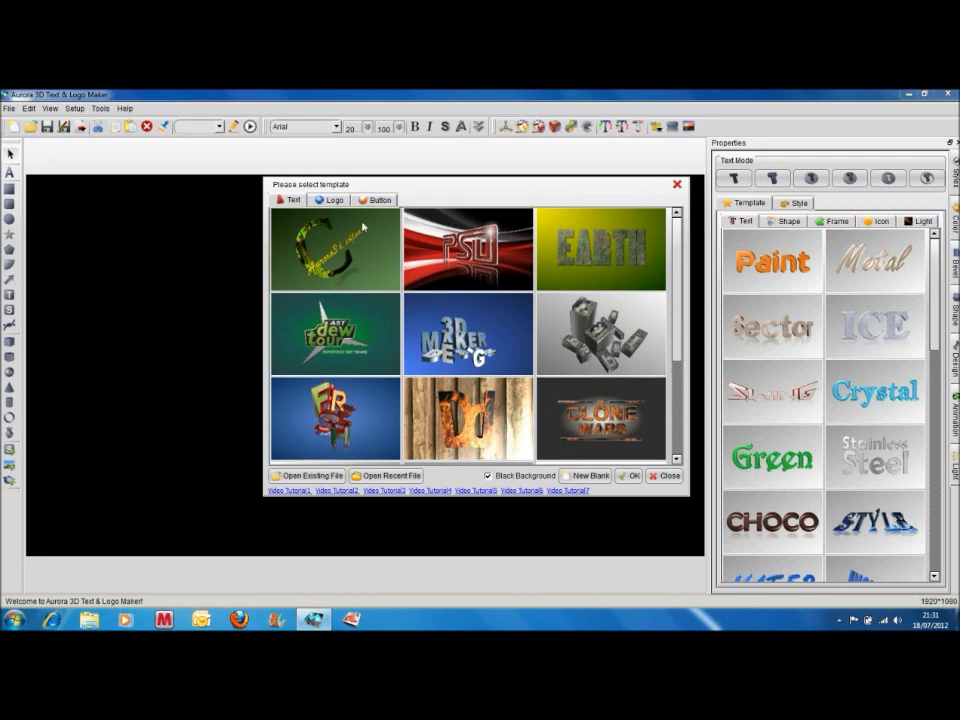
pyautogui.click(336, 201)
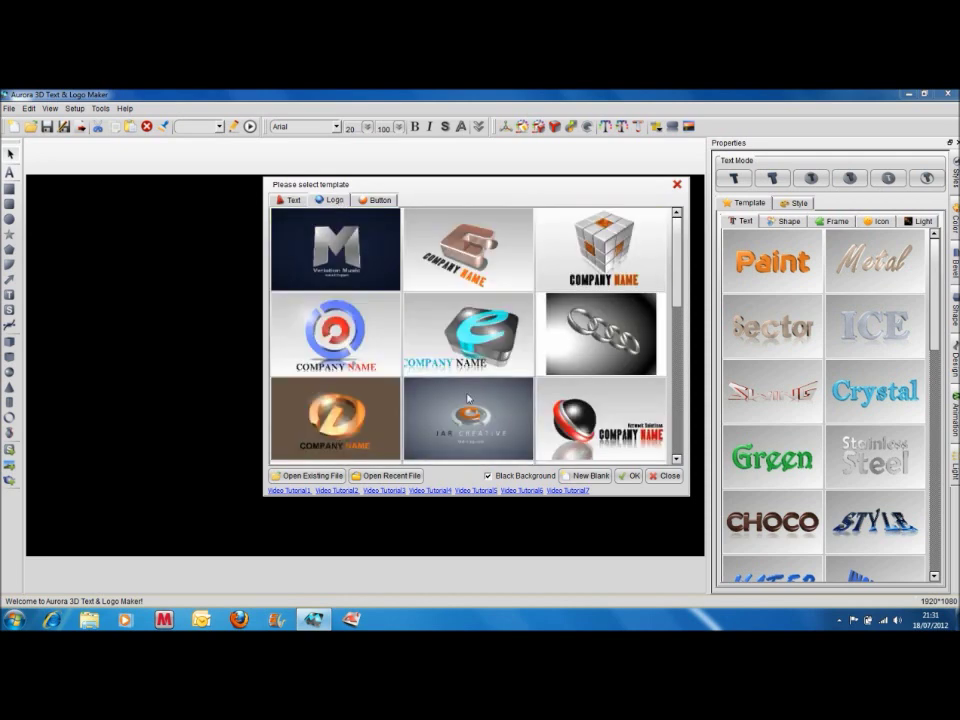
pyautogui.doubleClick(343, 337)
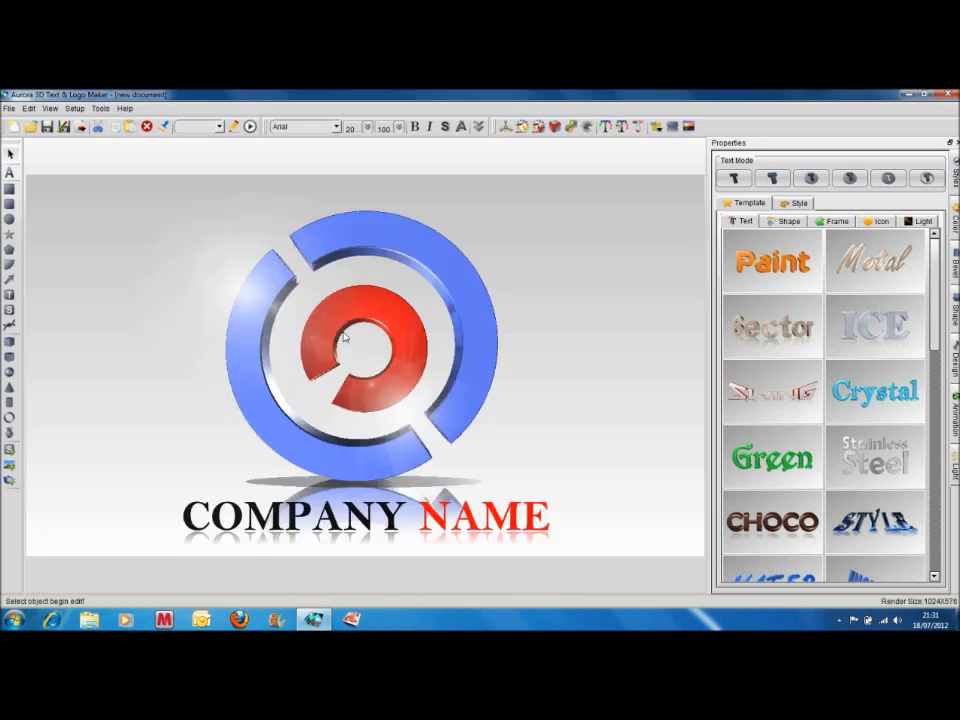
pyautogui.click(251, 127)
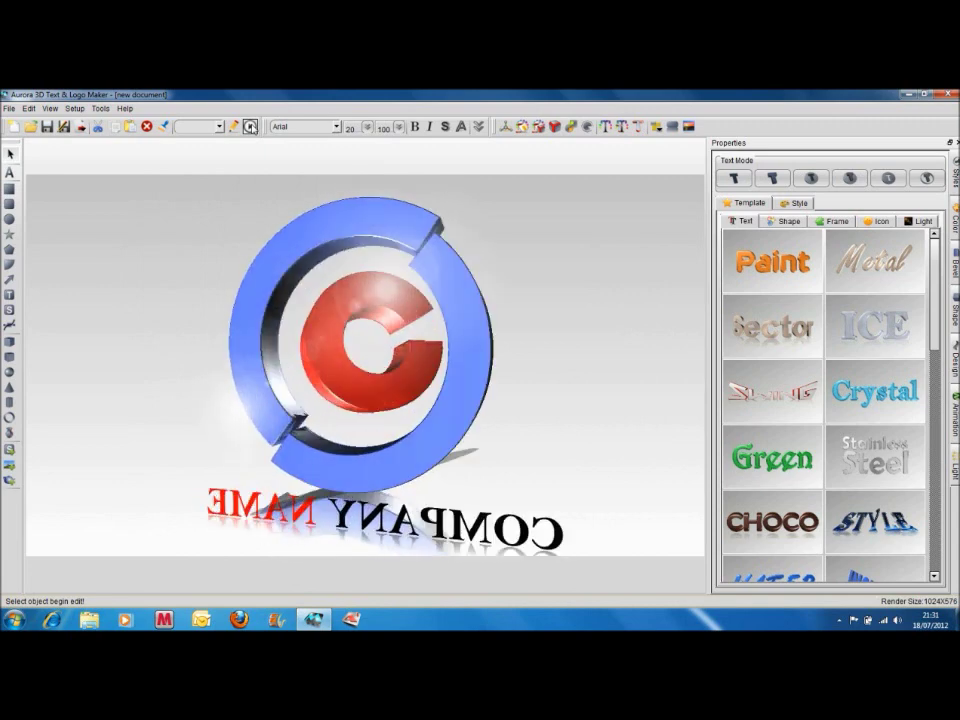
pyautogui.click(251, 128)
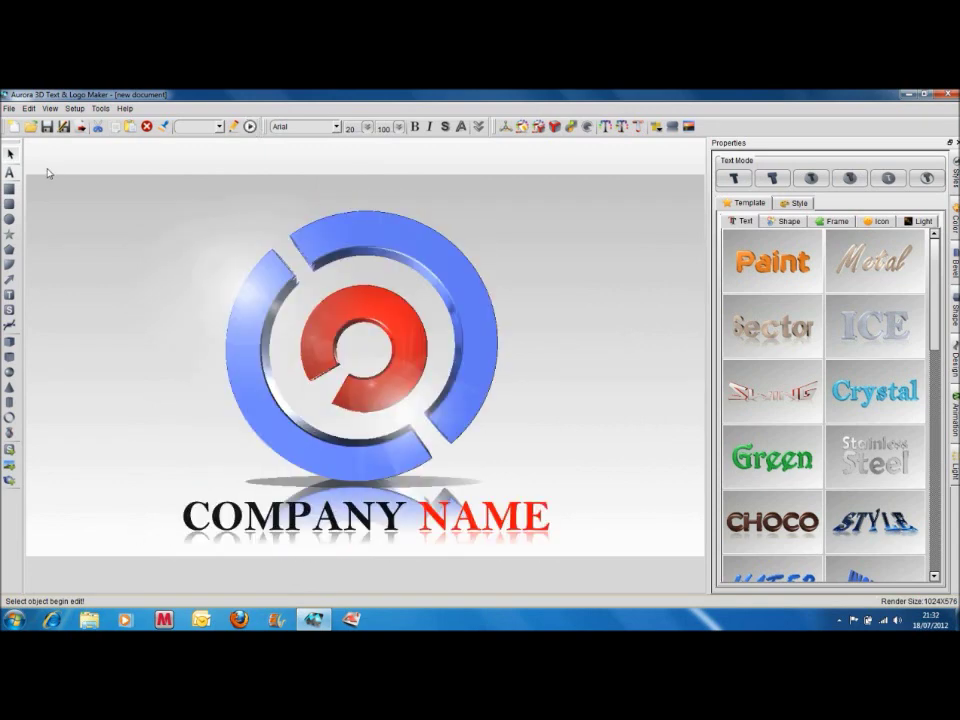
# Step: Set the scene background to the image background-23 via Setup > Background > Image
pyautogui.click(75, 109)
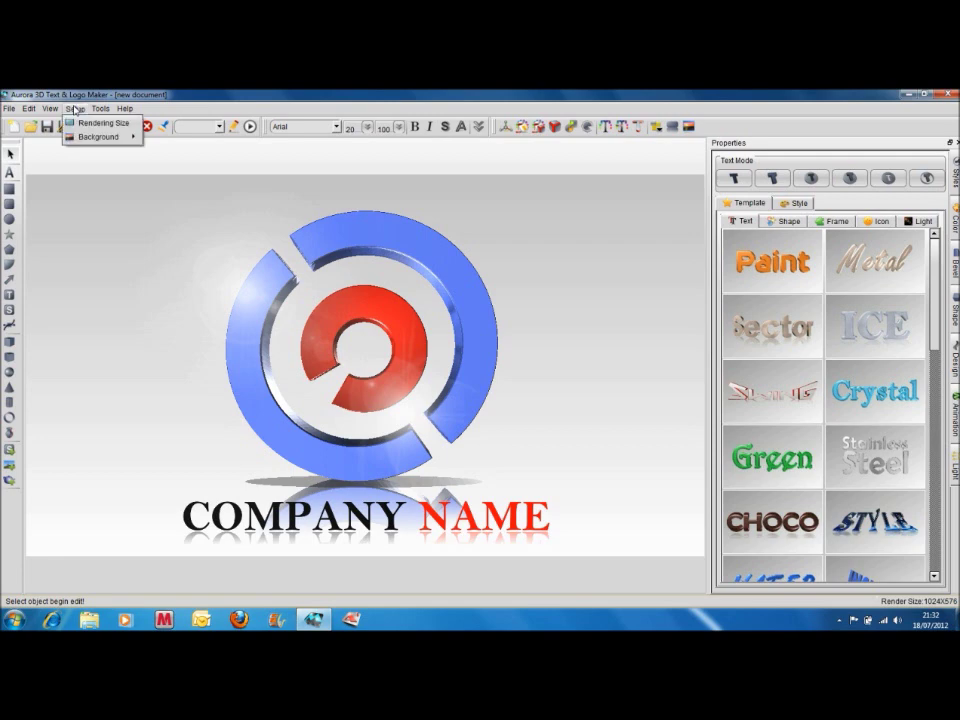
pyautogui.moveTo(86, 140)
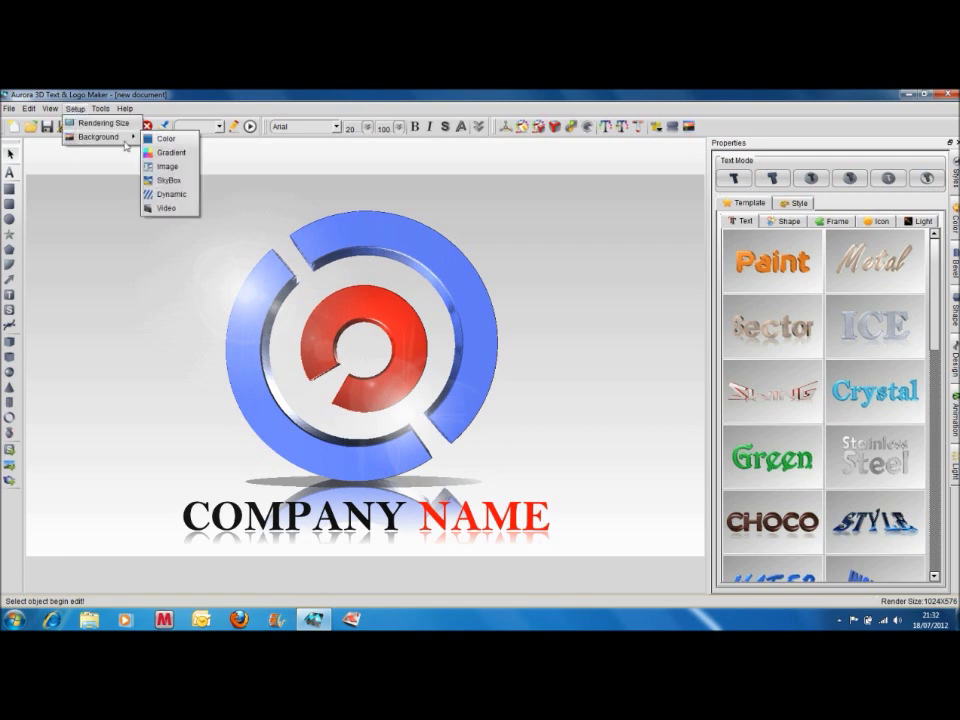
pyautogui.click(167, 168)
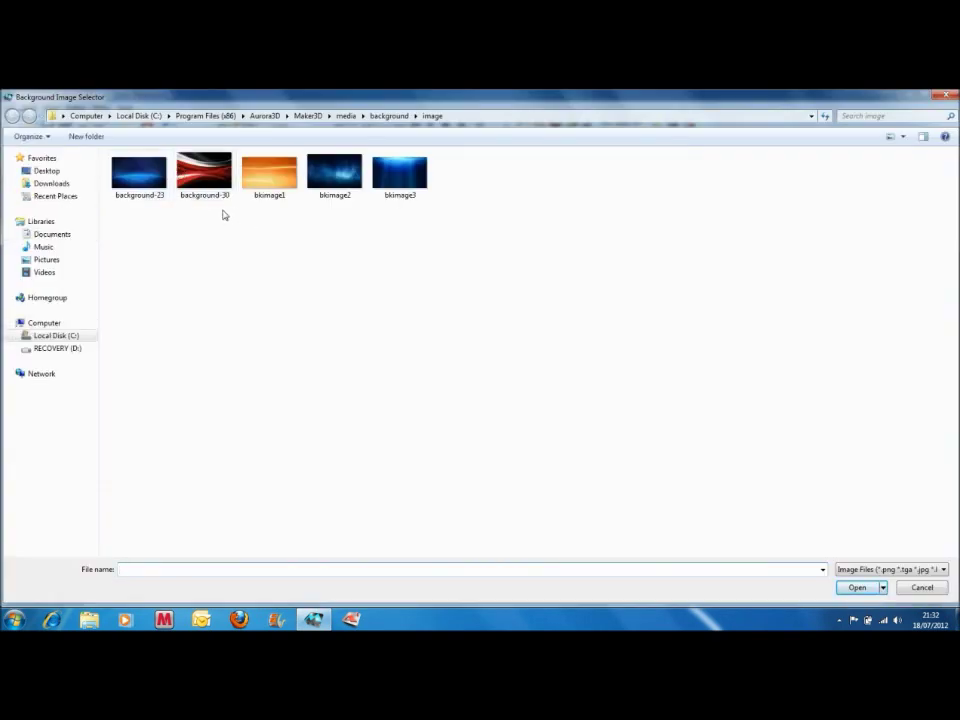
pyautogui.doubleClick(156, 193)
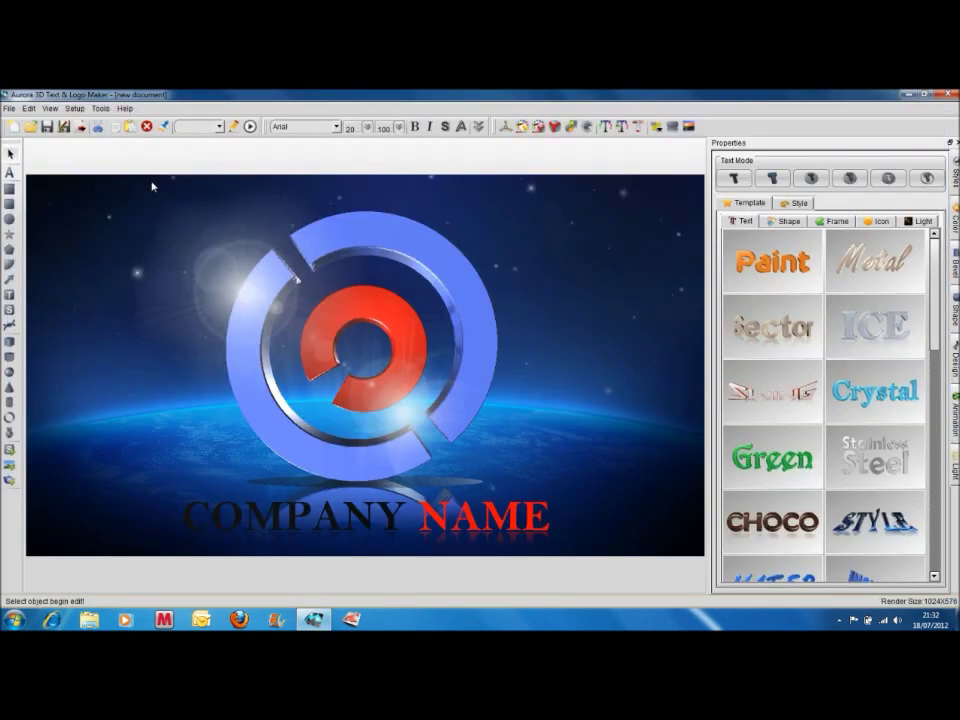
# Step: Delete the lens-flare glow and both the red inner and blue outer rings
pyautogui.click(343, 250)
pyautogui.press('Escape')
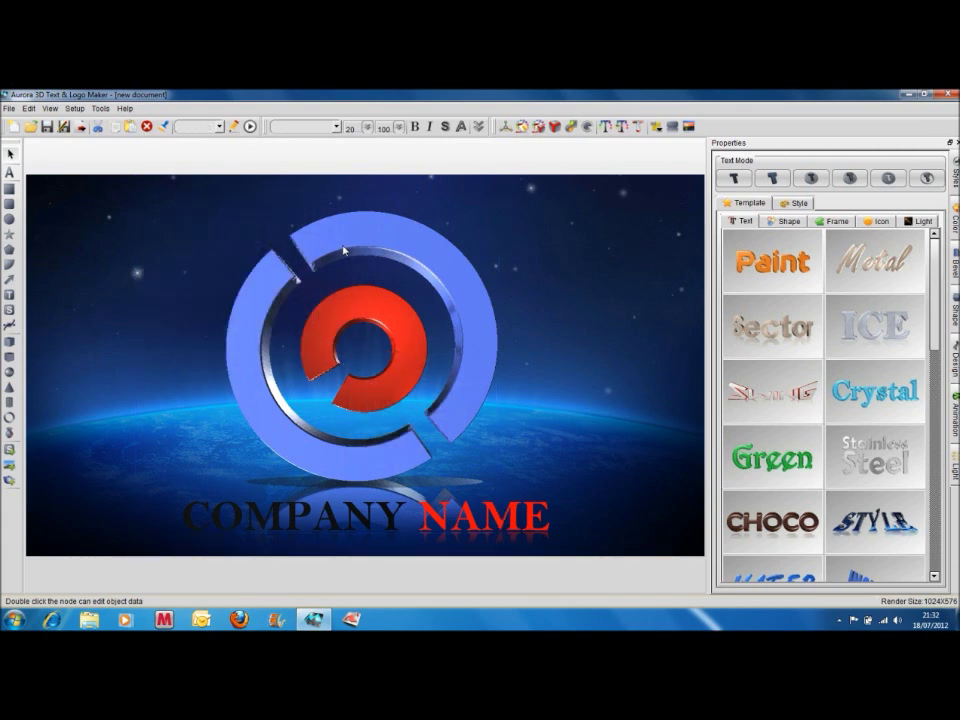
pyautogui.click(362, 300)
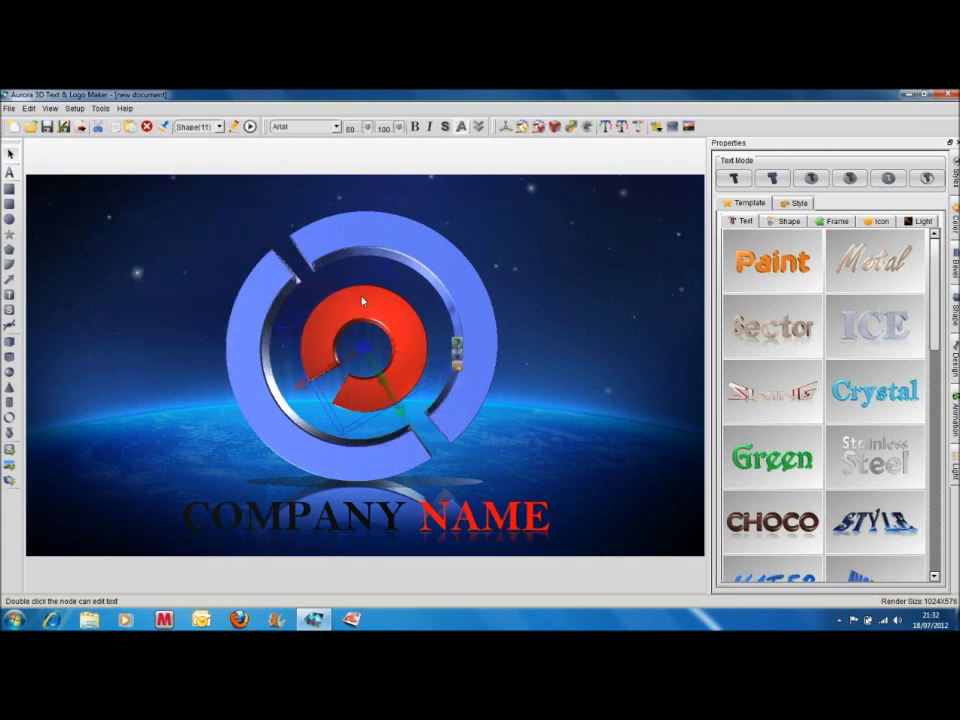
pyautogui.press('Delete')
pyautogui.click(474, 407)
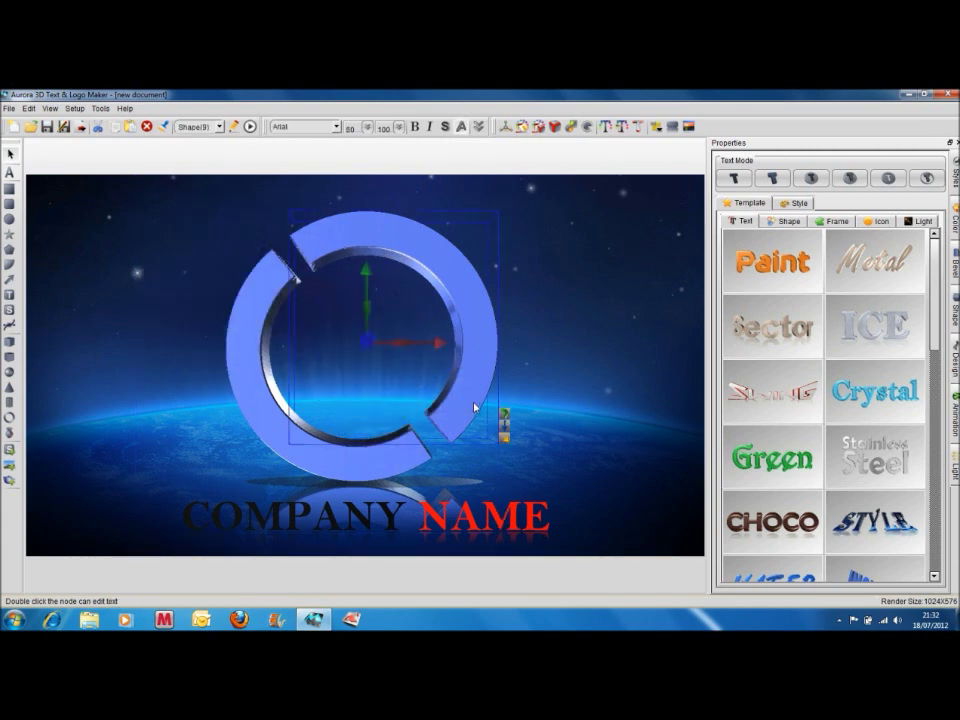
pyautogui.scroll(5, 474, 407)
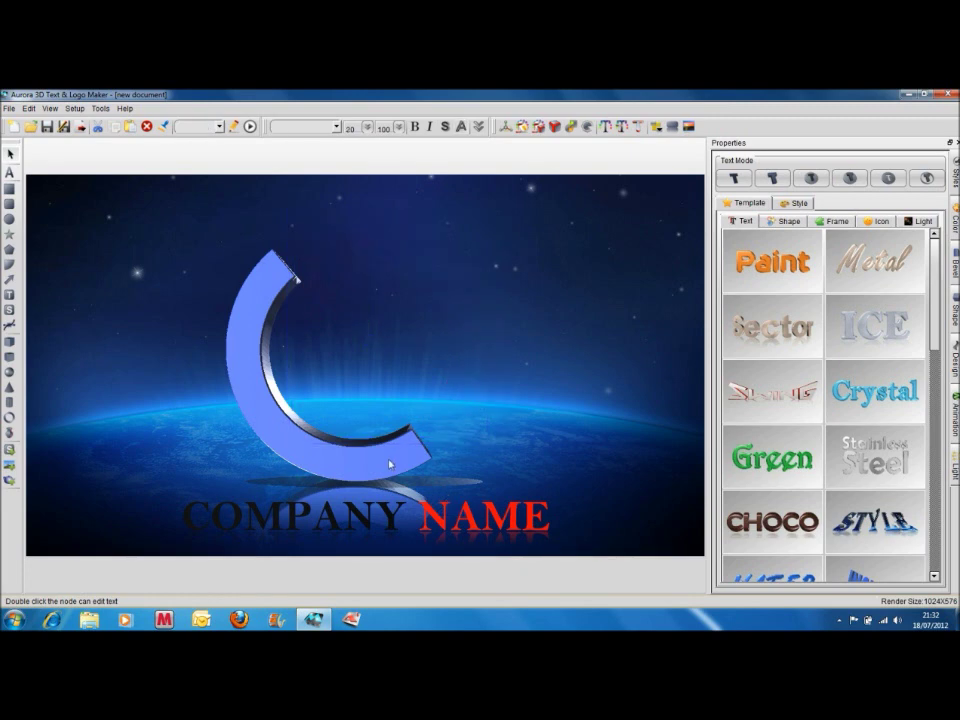
pyautogui.press('Delete')
# Step: Delete the COMPANY NAME text and the grey shadow ellipse
pyautogui.click(381, 509)
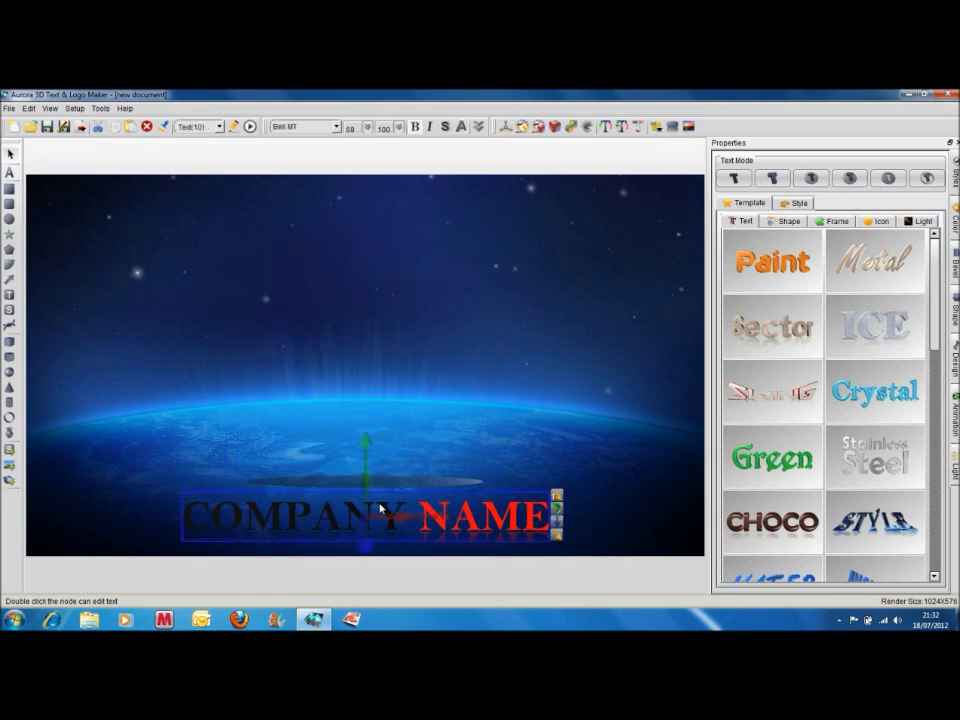
pyautogui.press('Delete')
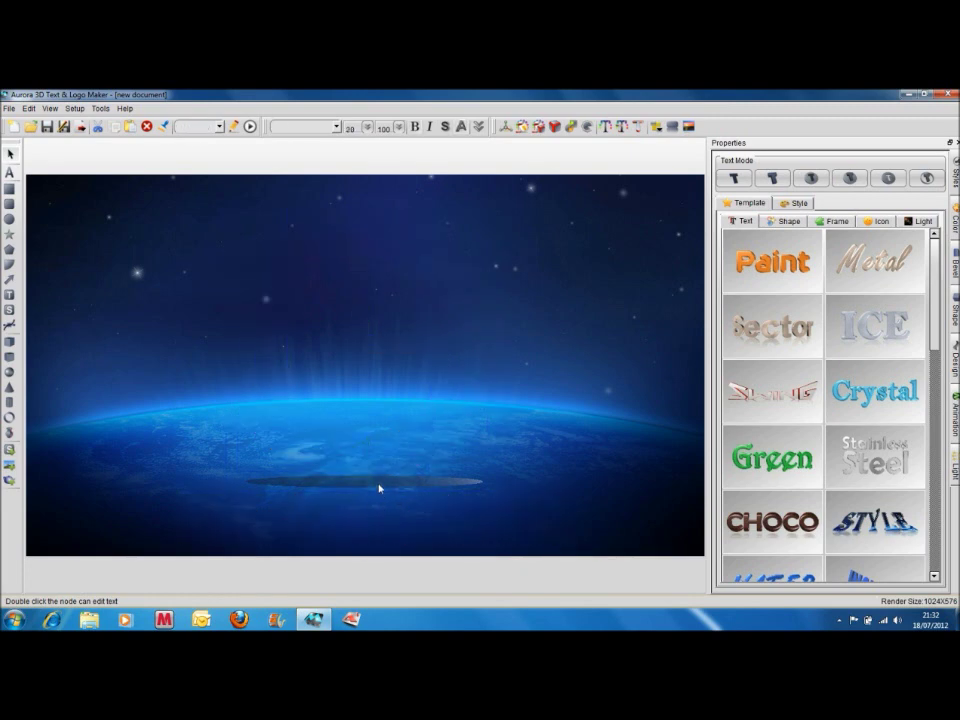
pyautogui.click(380, 488)
pyautogui.press('Delete')
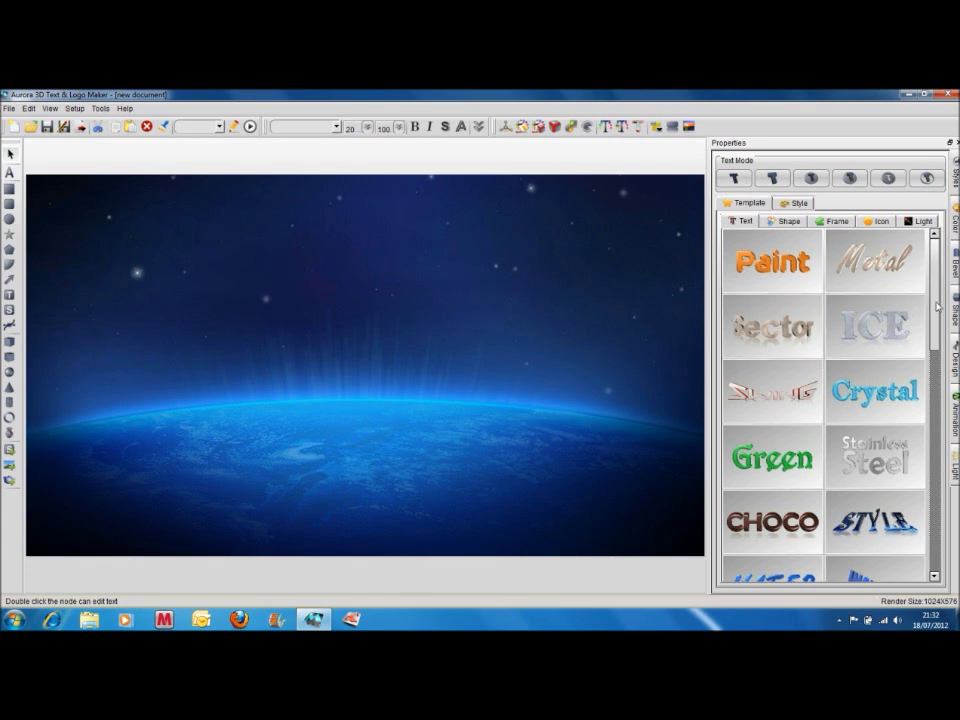
# Step: Add Reflection-style gold 3D text from the Text templates and change its word to RATE
pyautogui.moveTo(938, 306)
pyautogui.mouseDown()
pyautogui.moveTo(938, 535)
pyautogui.moveTo(942, 372)
pyautogui.moveTo(940, 446)
pyautogui.mouseUp()
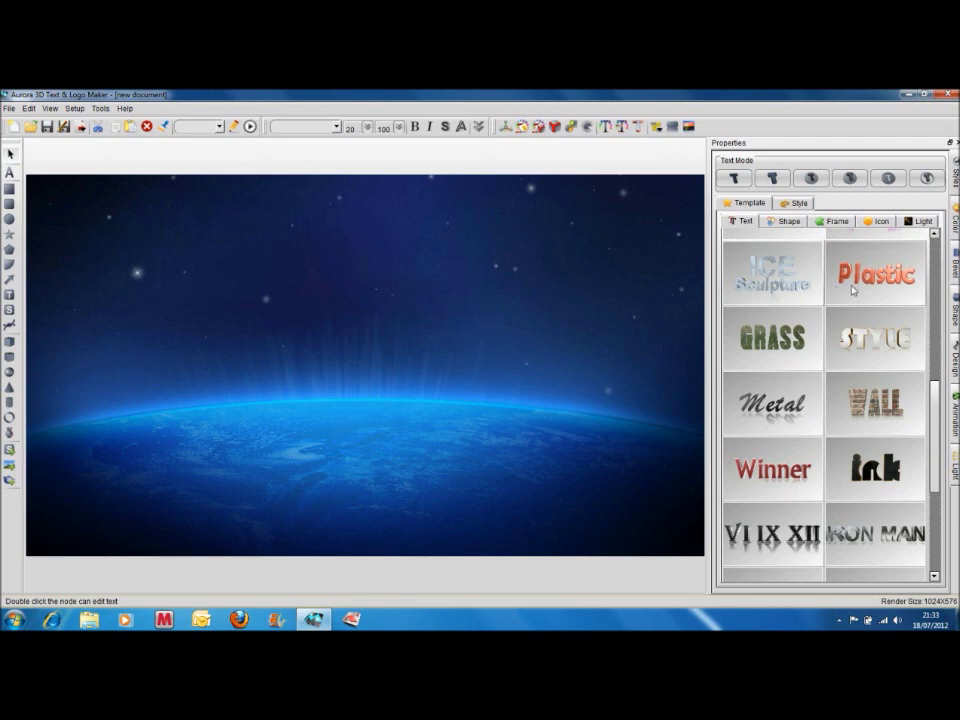
pyautogui.scroll(-3, 852, 391)
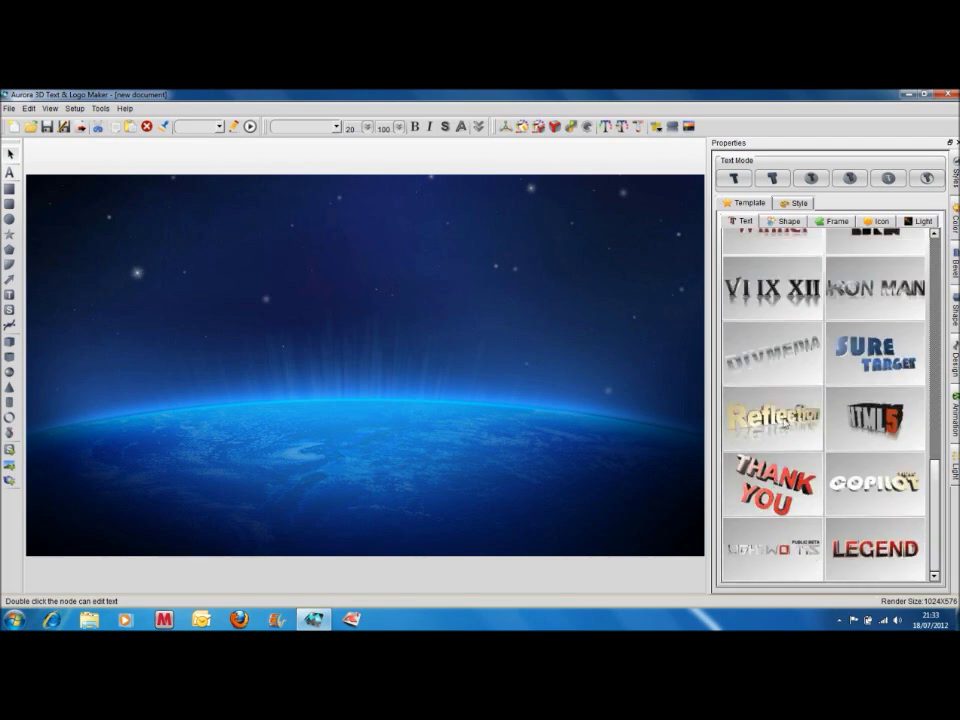
pyautogui.click(773, 415)
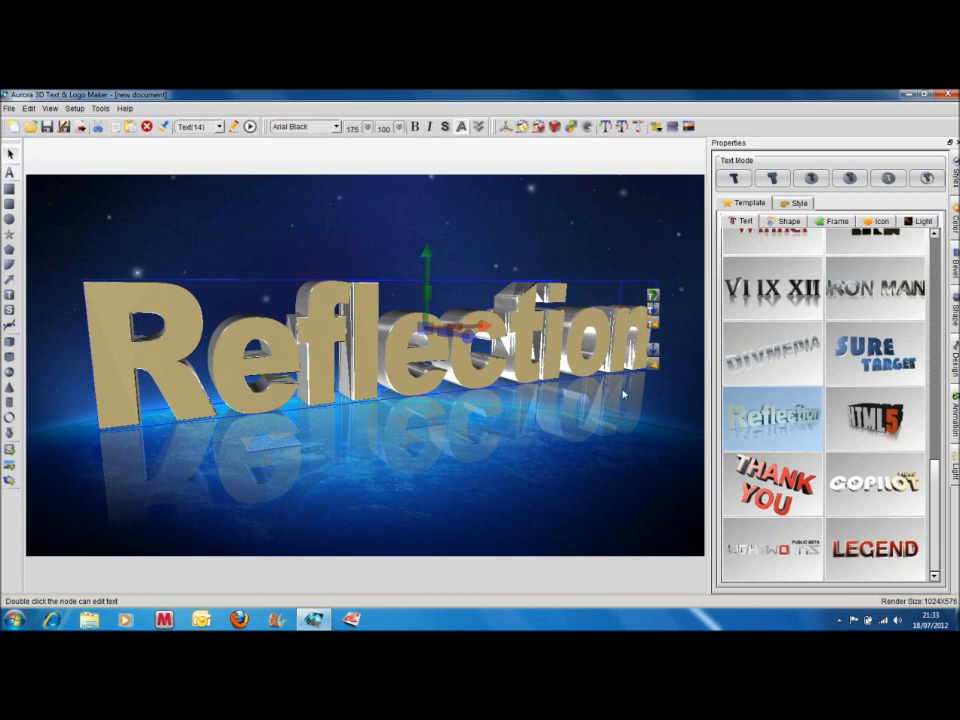
pyautogui.doubleClick(551, 359)
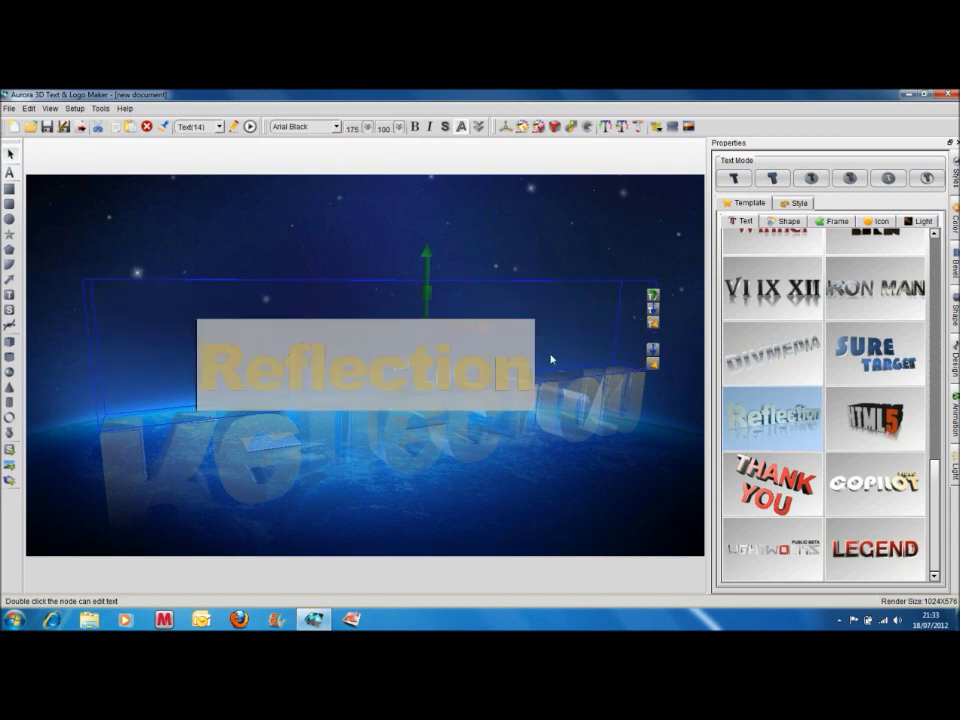
pyautogui.press('BackSpace')
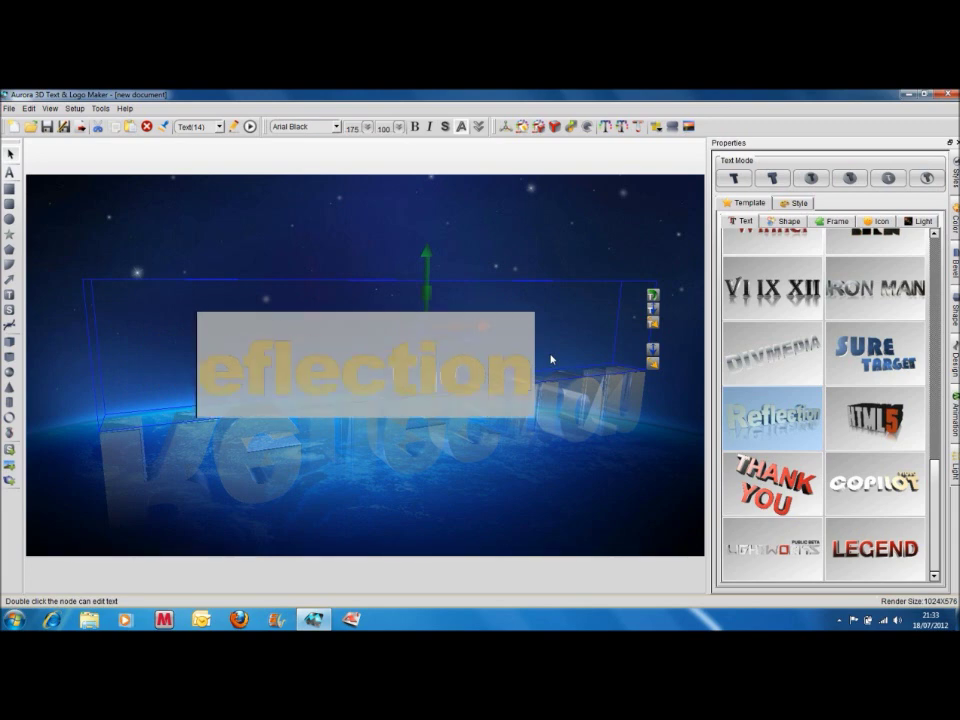
pyautogui.press('Delete')
pyautogui.press('Delete')
pyautogui.press('Delete')
pyautogui.press('Delete')
pyautogui.press('Delete')
pyautogui.press('Delete')
pyautogui.press('Delete')
pyautogui.press('Delete')
pyautogui.press('Delete')
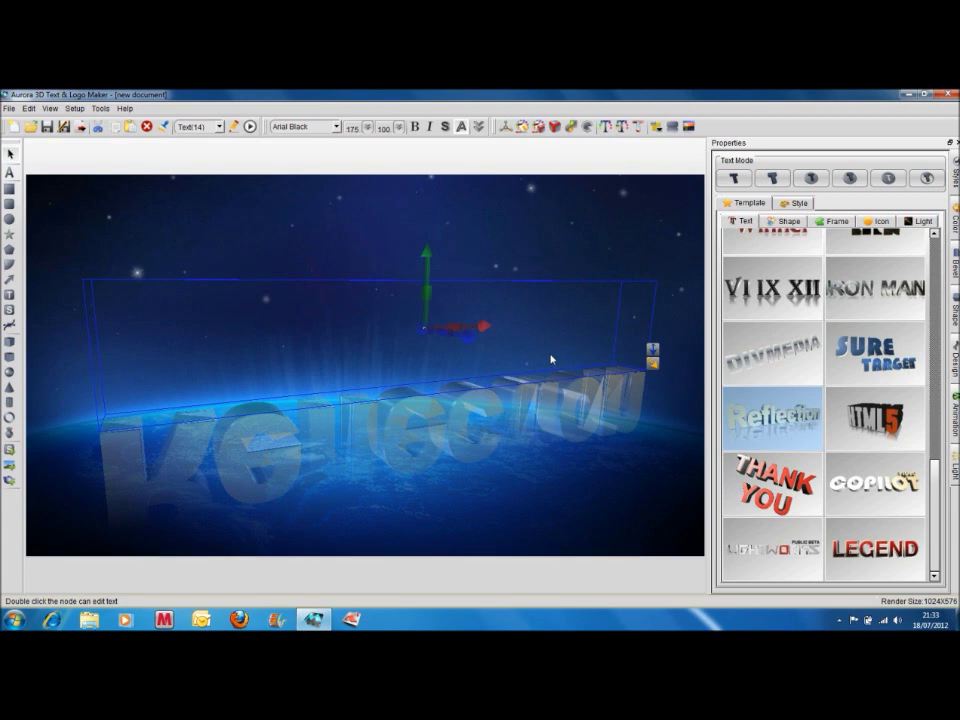
pyautogui.write('RAT')
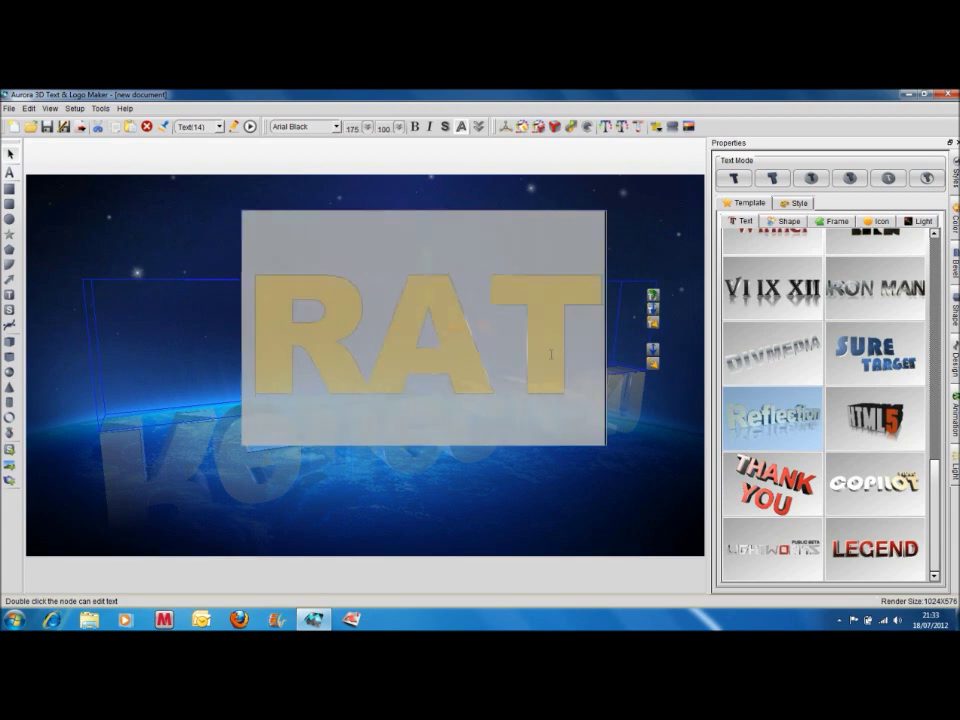
pyautogui.write('E')
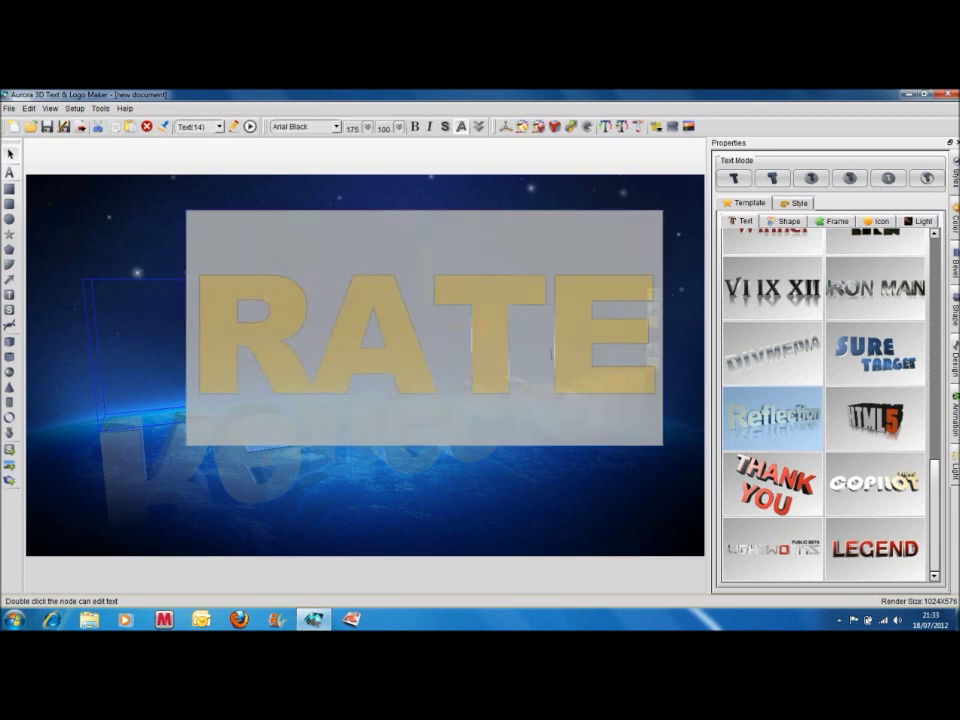
pyautogui.click(520, 478)
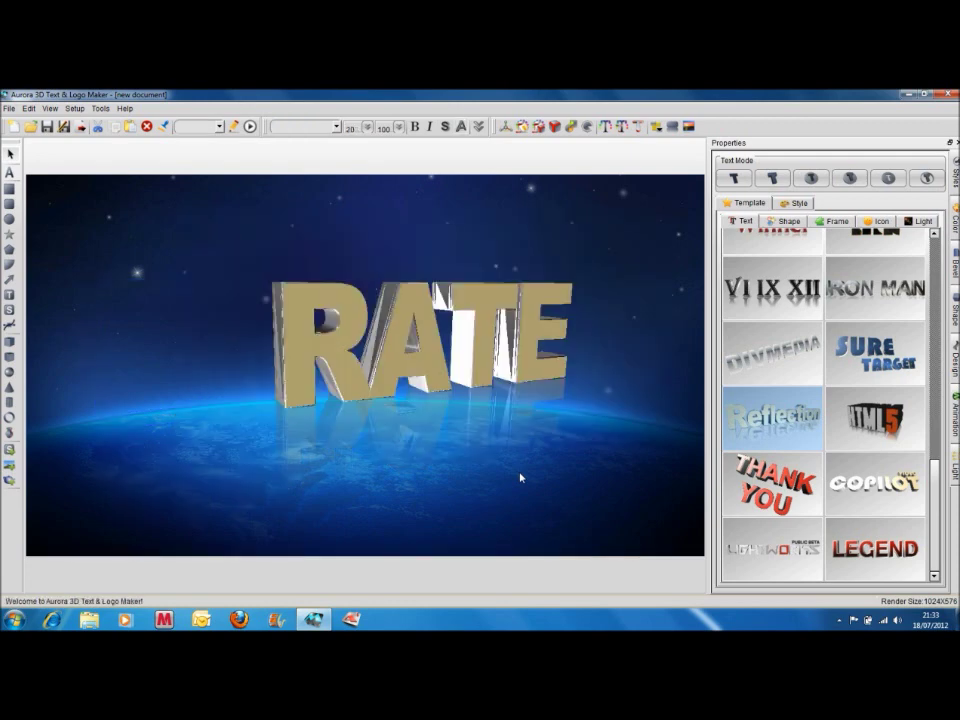
# Step: Resize the RATE text, give it a framed plate look, then delete it
pyautogui.click(568, 382)
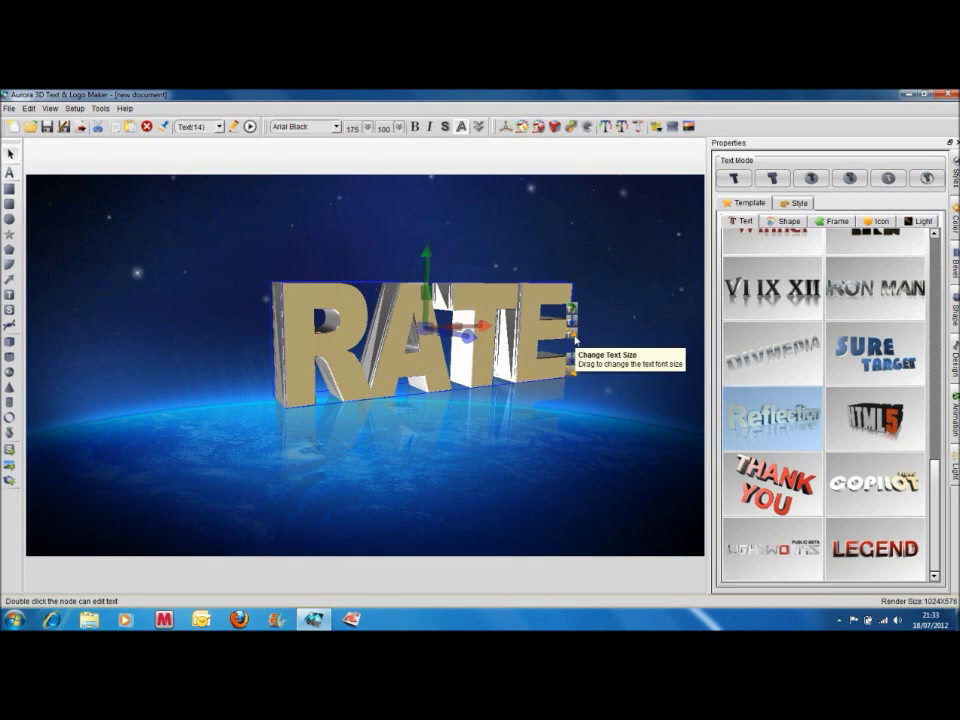
pyautogui.moveTo(575, 340)
pyautogui.mouseDown()
pyautogui.moveTo(547, 297)
pyautogui.moveTo(624, 390)
pyautogui.moveTo(606, 381)
pyautogui.moveTo(566, 322)
pyautogui.mouseUp()
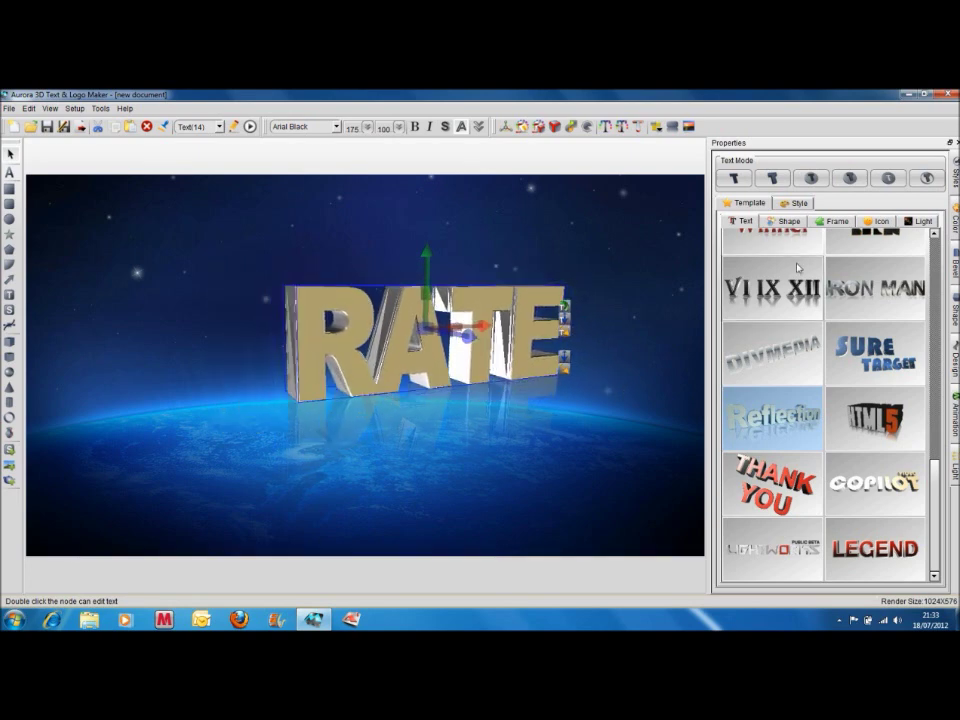
pyautogui.click(926, 178)
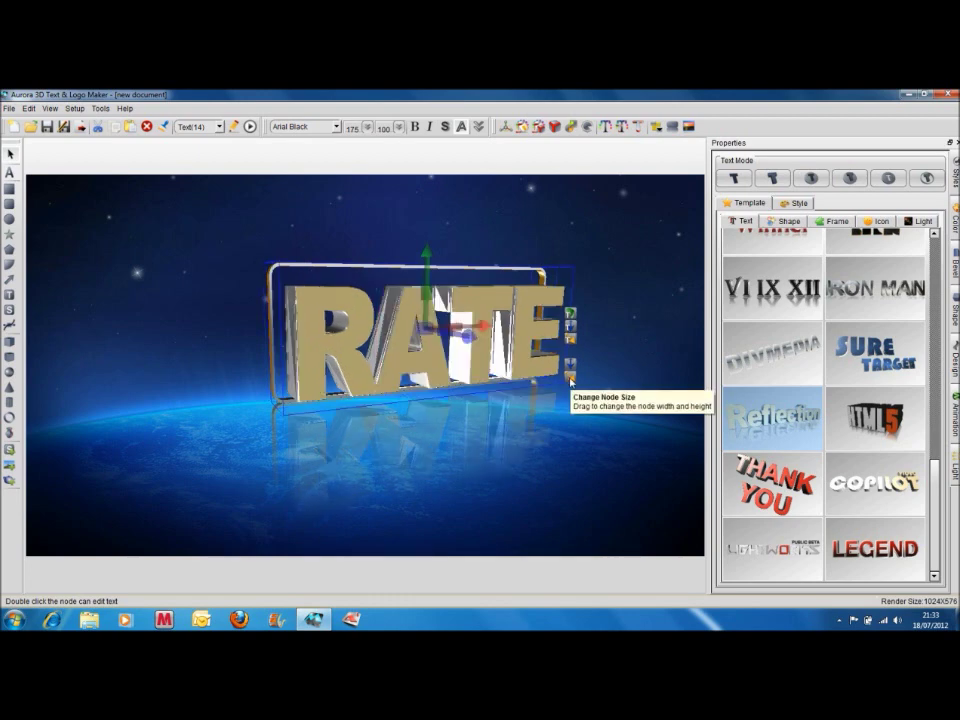
pyautogui.moveTo(568, 380); pyautogui.dragTo(633, 439)
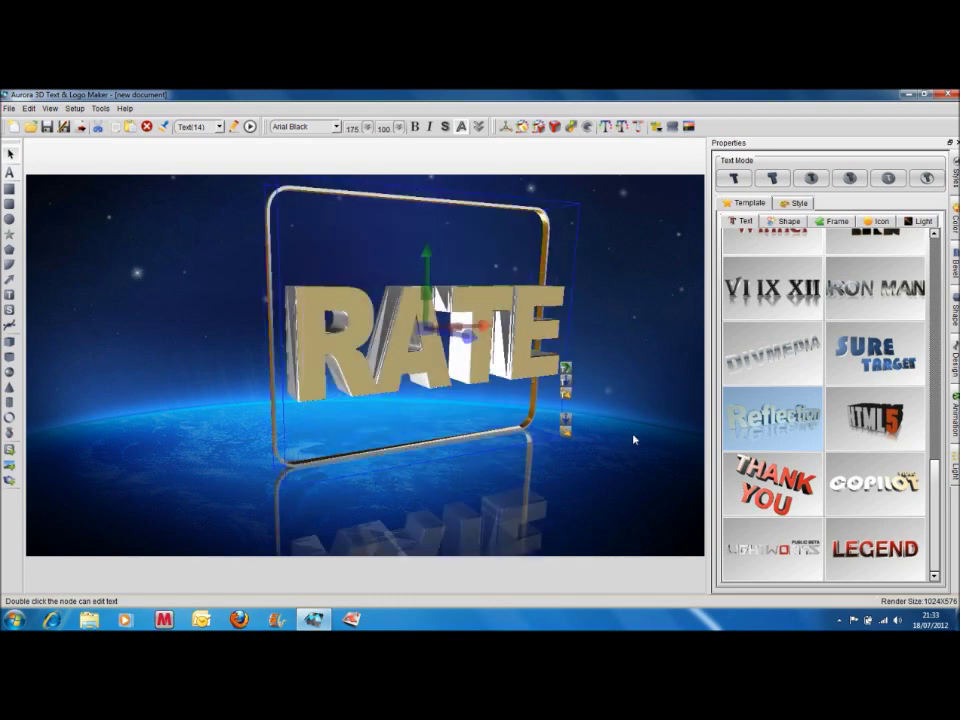
pyautogui.moveTo(565, 432); pyautogui.dragTo(630, 422)
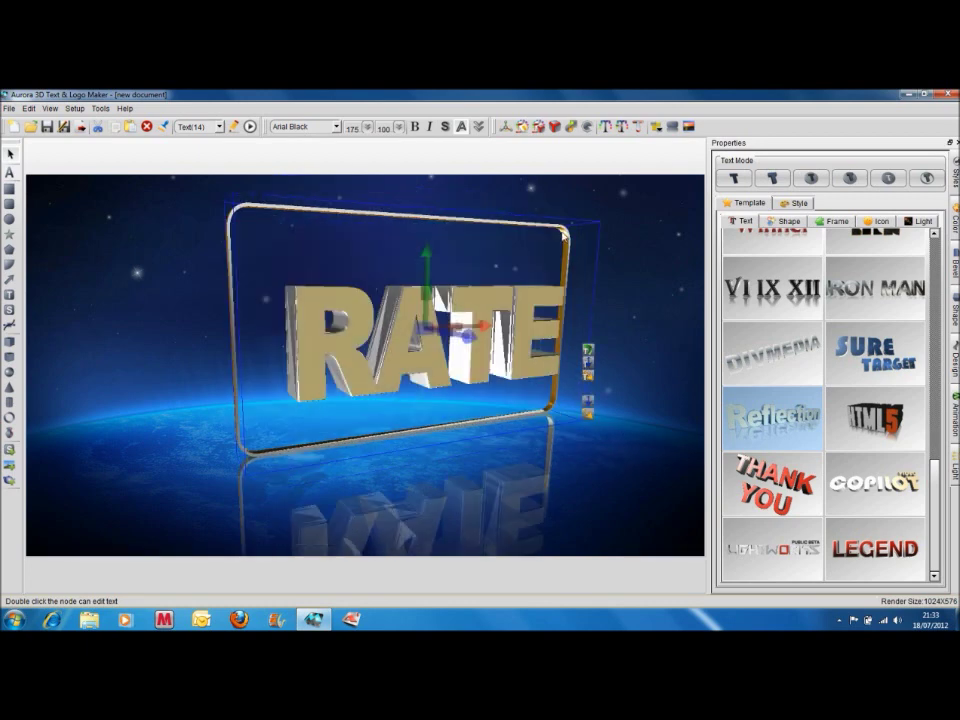
pyautogui.press('Delete')
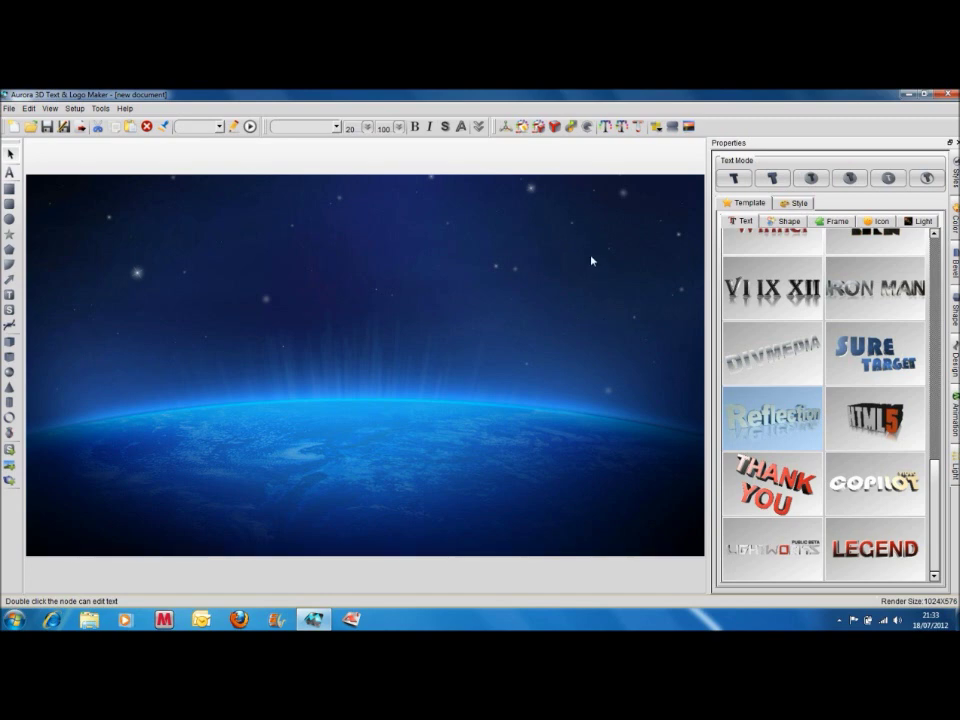
# Step: Add a new Reflection template text and replace its word with RATE
pyautogui.click(731, 398)
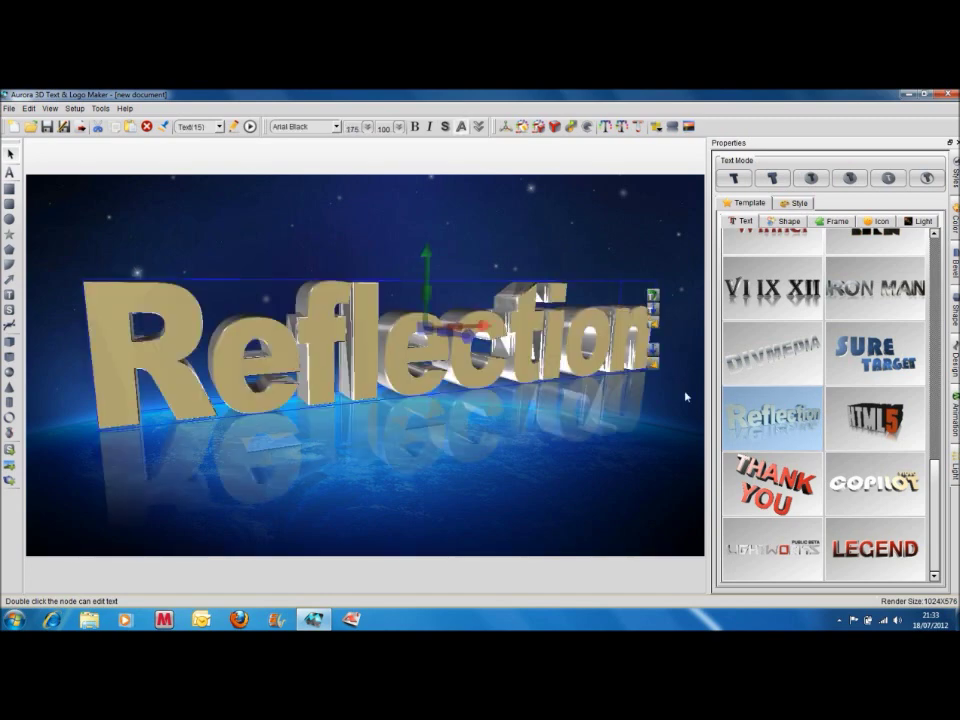
pyautogui.doubleClick(590, 370)
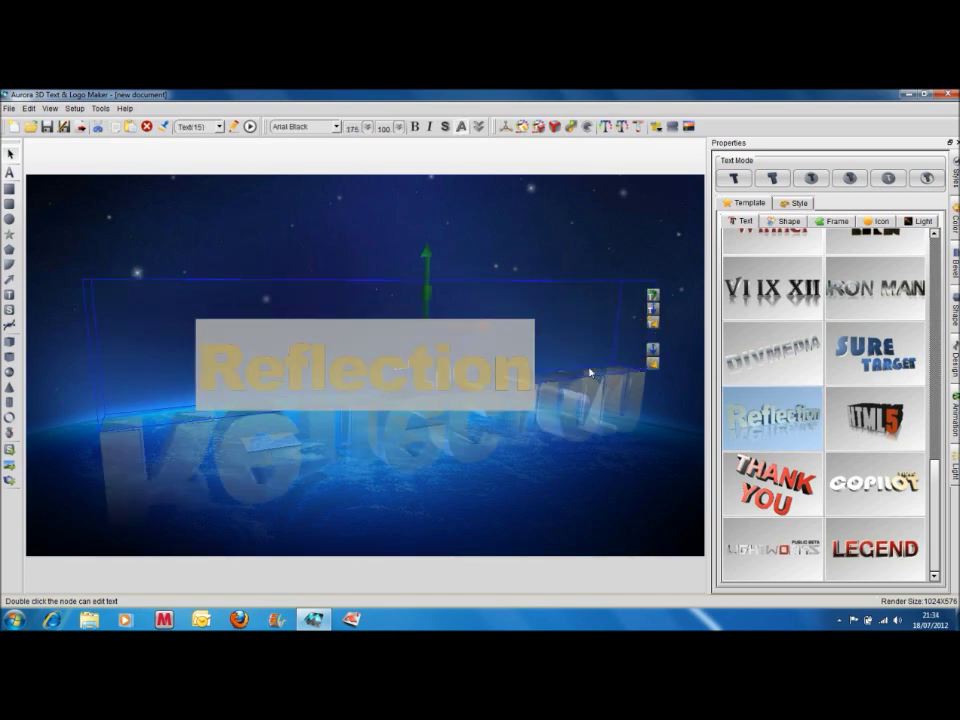
pyautogui.press('Delete')
pyautogui.press('Delete')
pyautogui.press('Delete')
pyautogui.press('Delete')
pyautogui.press('Delete')
pyautogui.press('Delete')
pyautogui.press('Delete')
pyautogui.press('Delete')
pyautogui.press('Delete')
pyautogui.press('Delete')
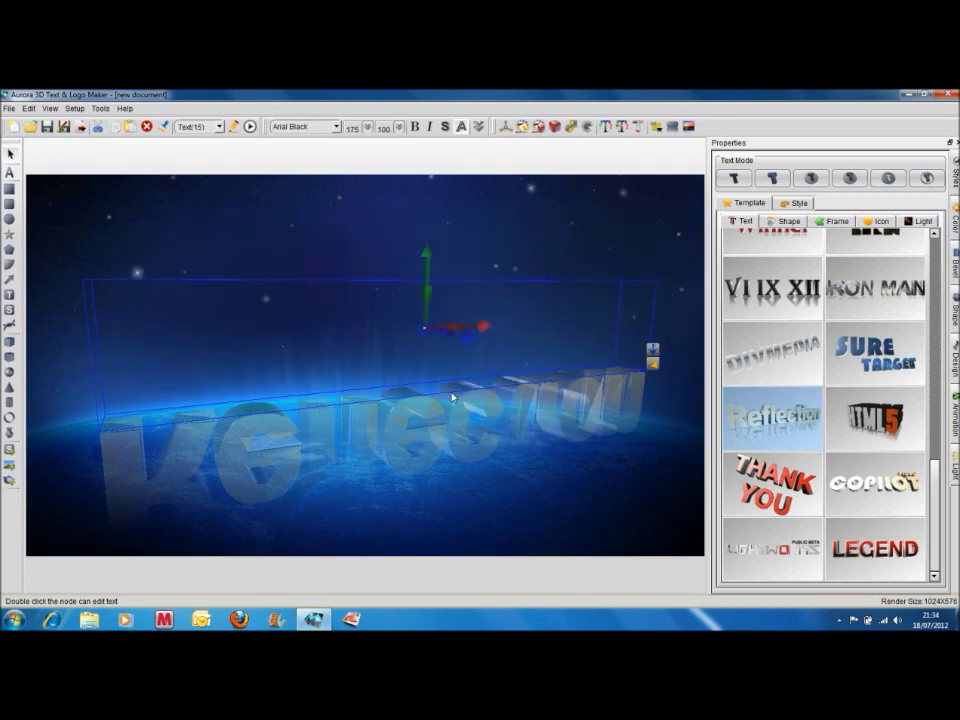
pyautogui.write('RATE')
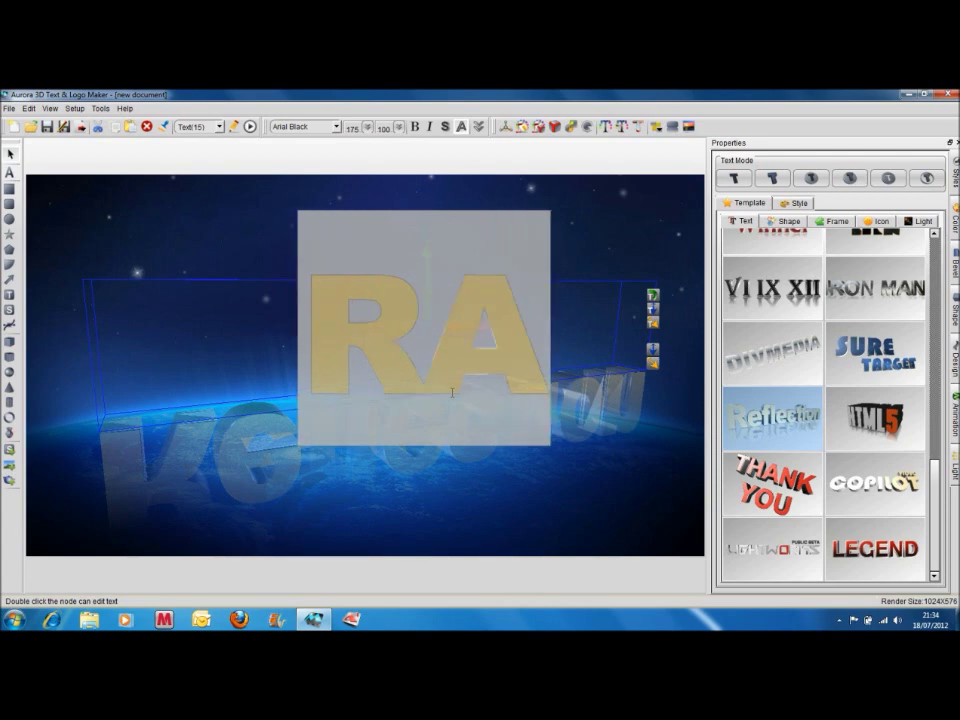
pyautogui.click(463, 491)
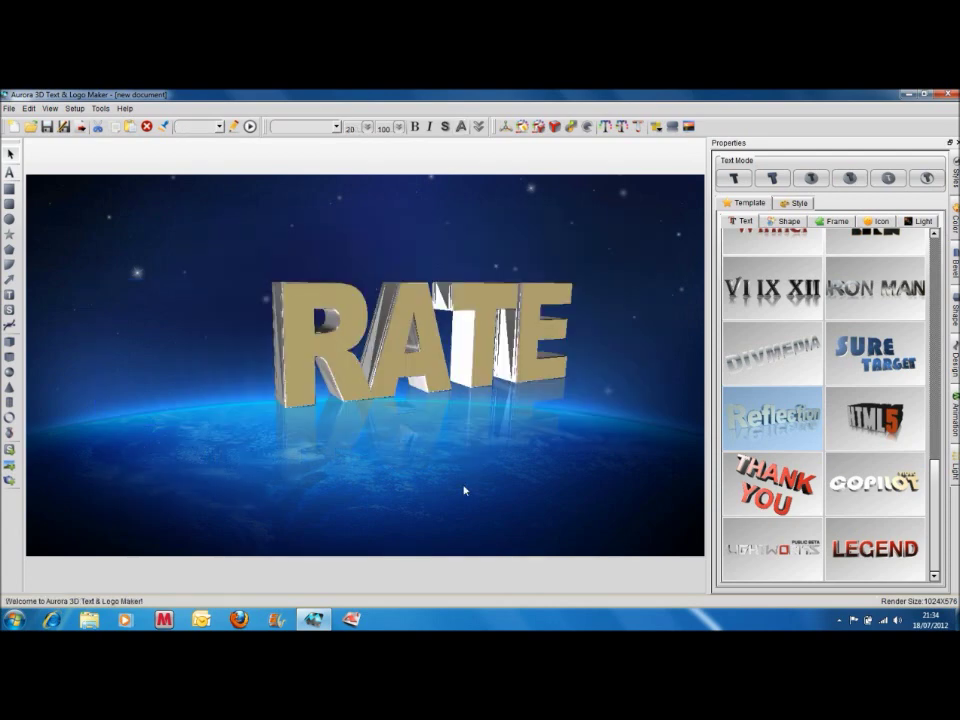
# Step: Shrink the RATE text to size 101 and move it to the upper left
pyautogui.click(527, 377)
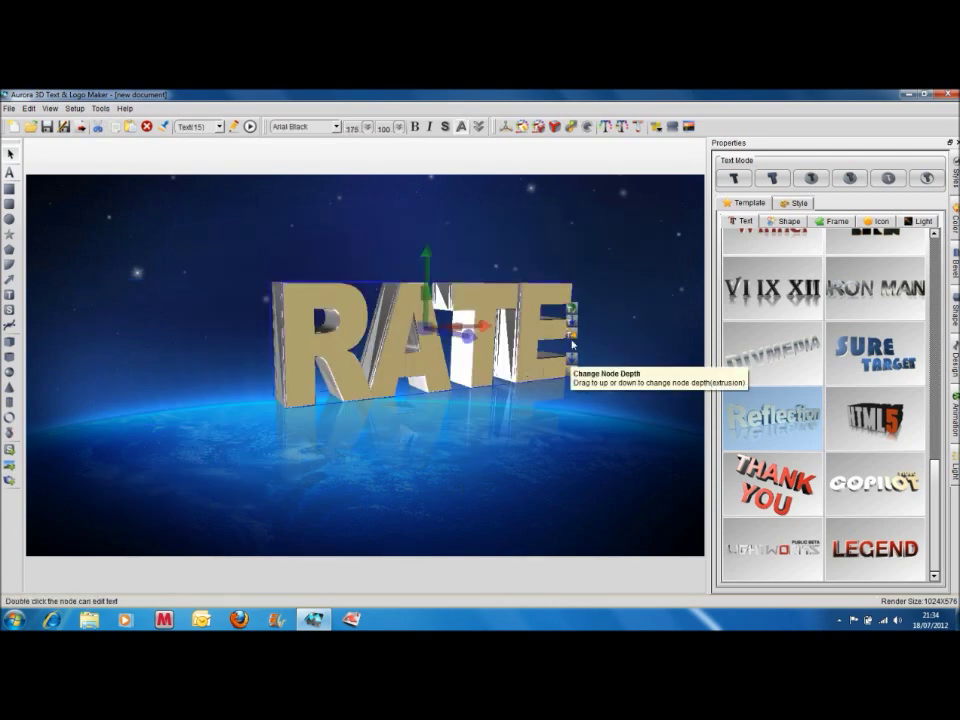
pyautogui.moveTo(575, 335); pyautogui.dragTo(516, 274)
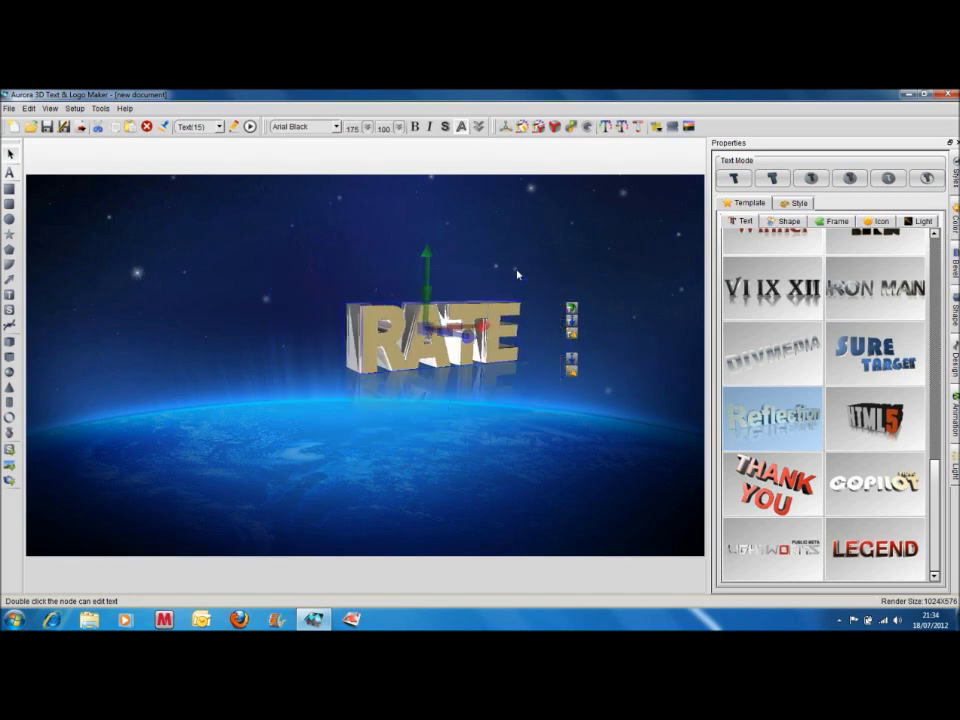
pyautogui.click(515, 448)
pyautogui.moveTo(455, 355); pyautogui.dragTo(219, 310)
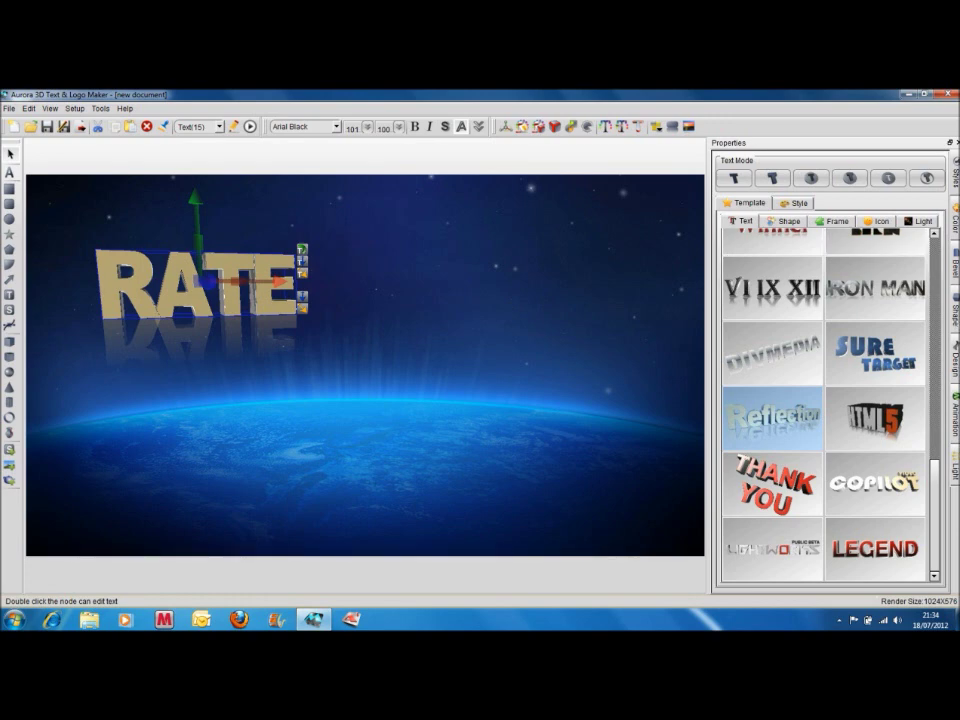
# Step: Adjust the RATE reflection's Distance and Fade in Design settings, then switch Reflection off
pyautogui.click(955, 362)
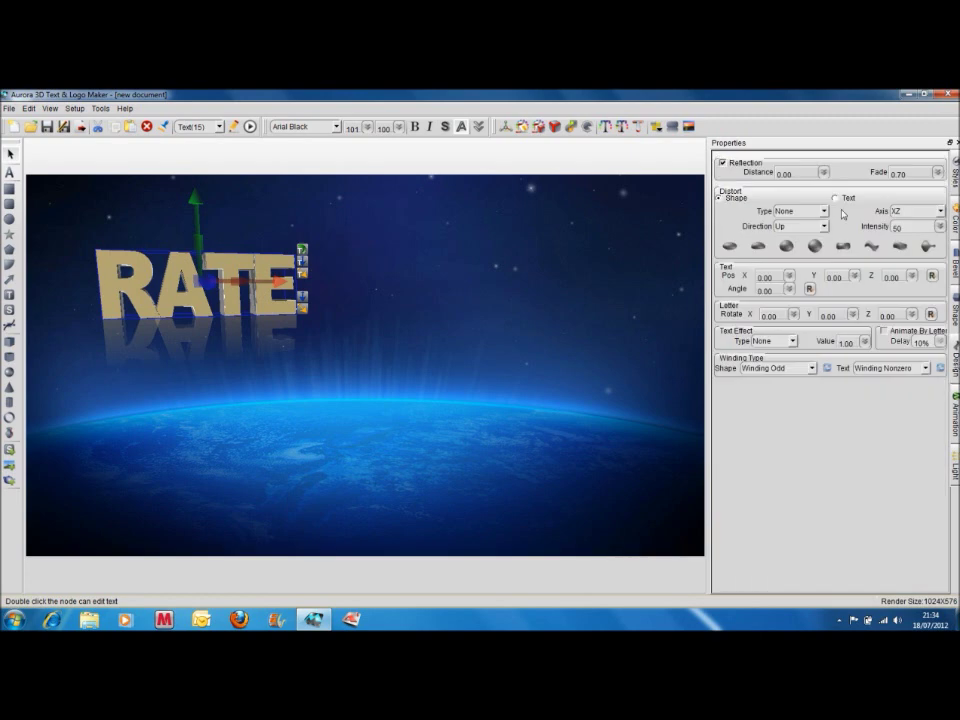
pyautogui.click(723, 163)
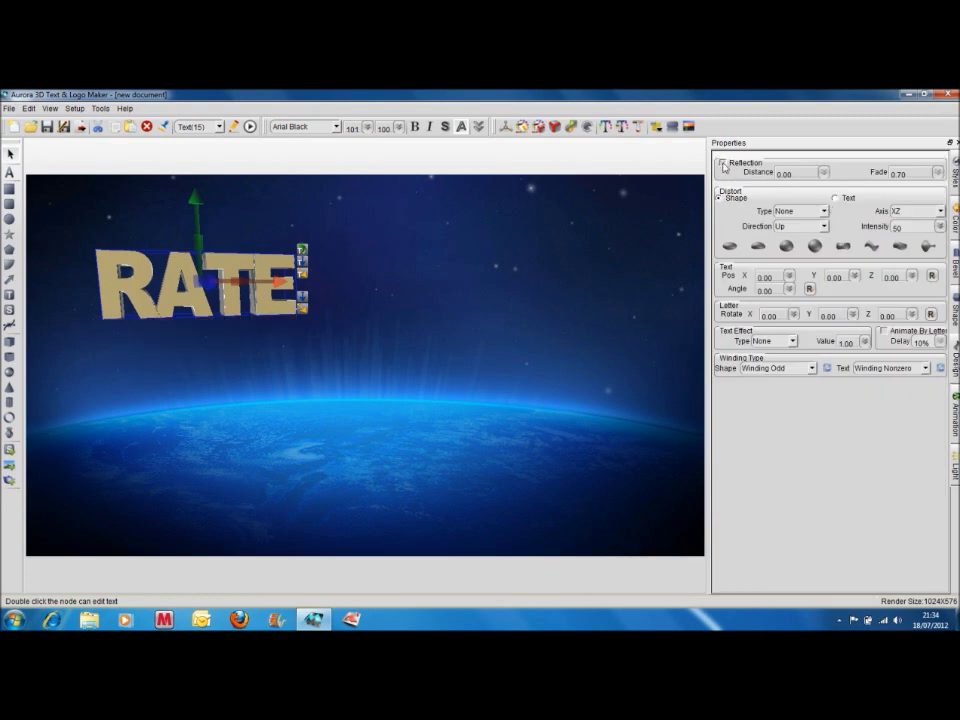
pyautogui.click(723, 163)
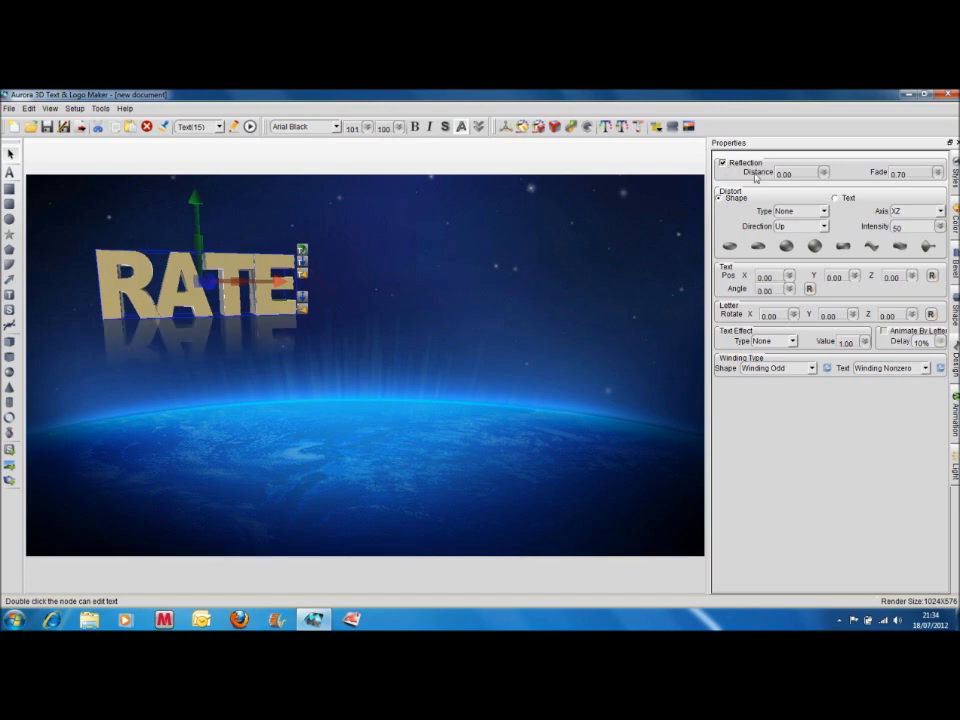
pyautogui.click(824, 173)
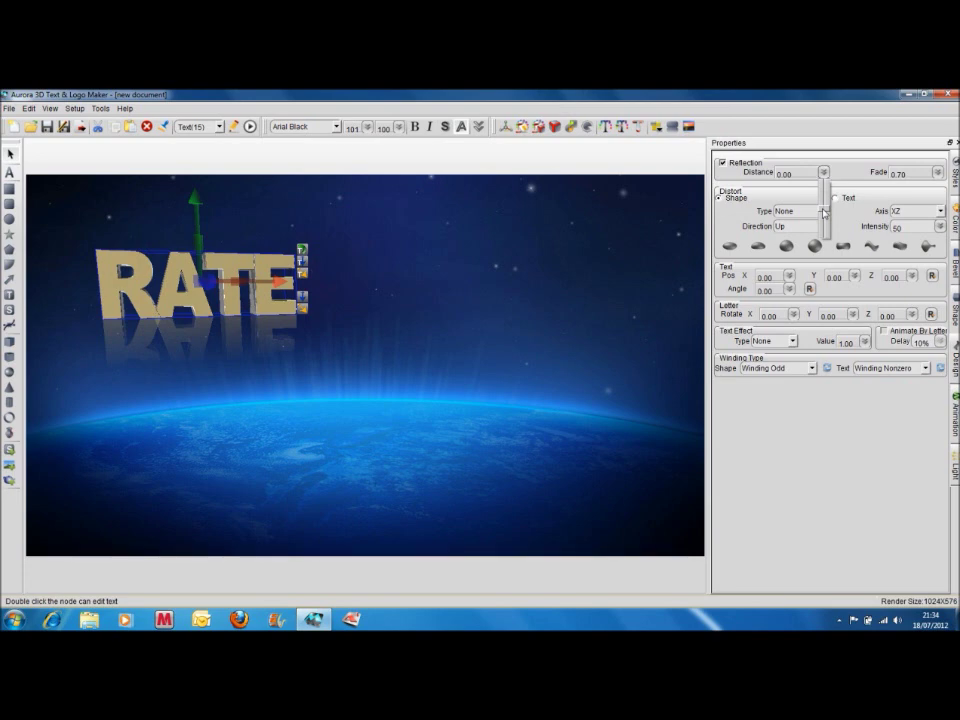
pyautogui.moveTo(824, 213)
pyautogui.mouseDown()
pyautogui.moveTo(825, 222)
pyautogui.moveTo(826, 210)
pyautogui.mouseUp()
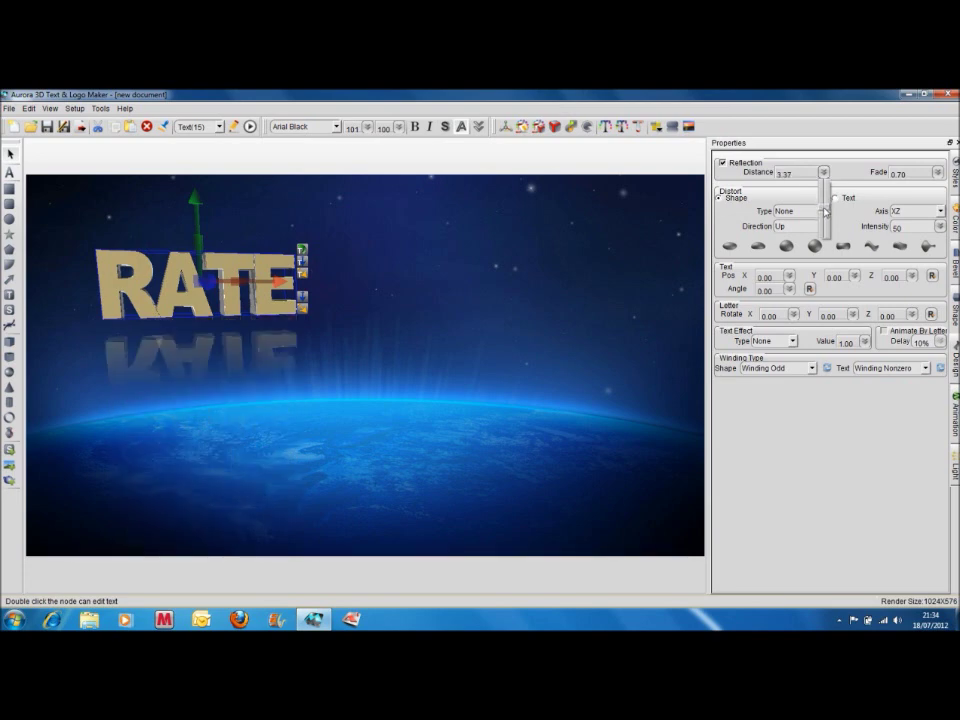
pyautogui.click(937, 174)
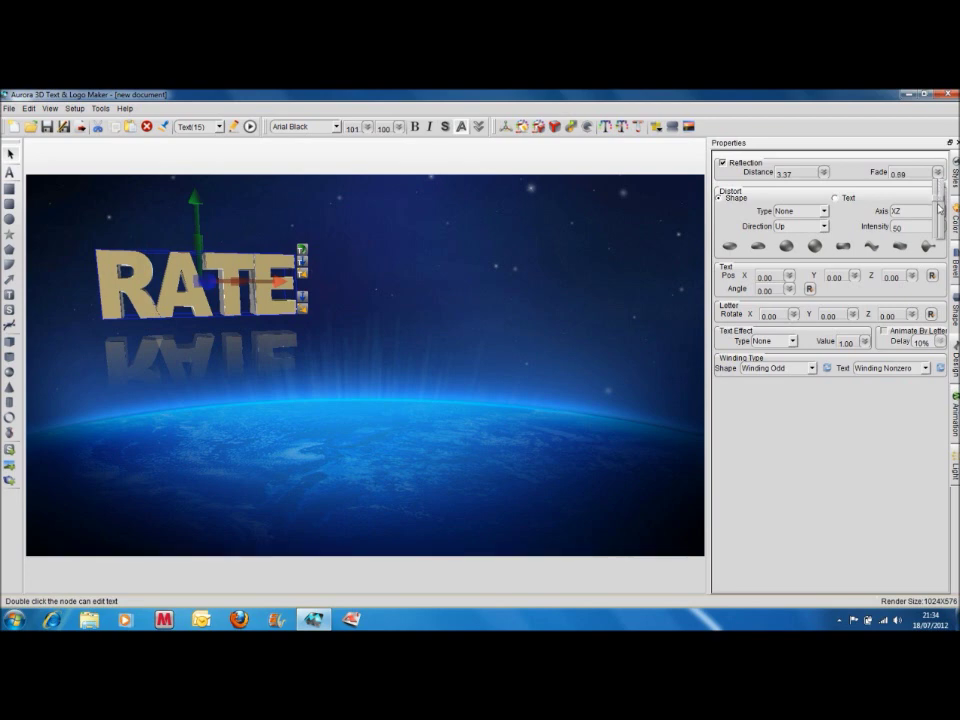
pyautogui.moveTo(939, 207)
pyautogui.mouseDown()
pyautogui.moveTo(939, 220)
pyautogui.moveTo(939, 184)
pyautogui.moveTo(939, 207)
pyautogui.mouseUp()
pyautogui.click(722, 163)
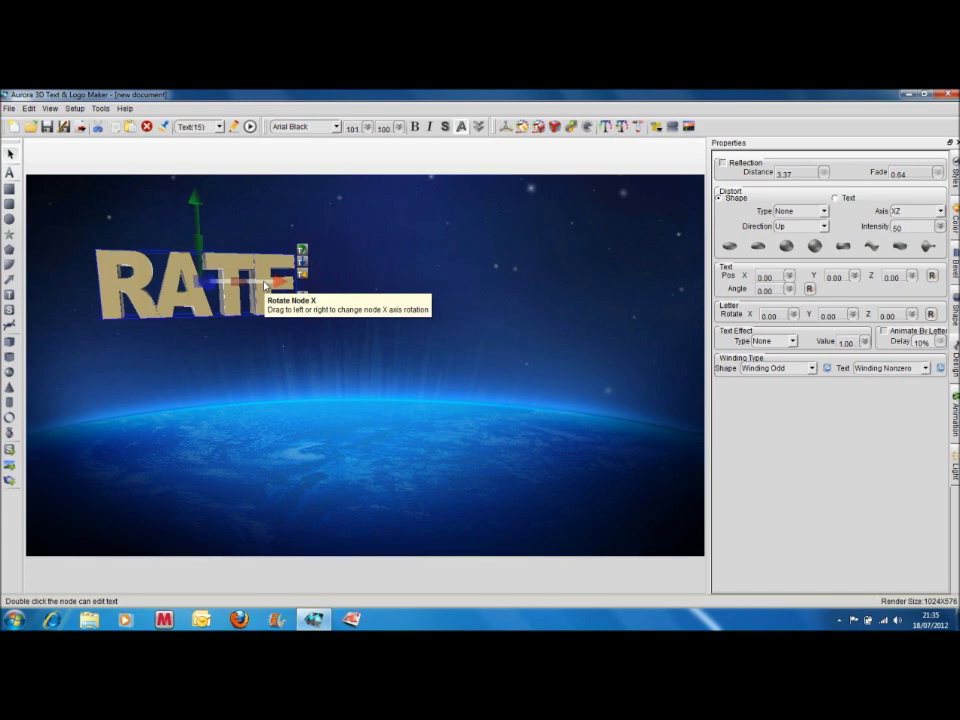
# Step: Rotate RATE around its X, Y and Z axes and raise it so it slants diagonally
pyautogui.moveTo(265, 286)
pyautogui.mouseDown()
pyautogui.moveTo(265, 300)
pyautogui.moveTo(266, 287)
pyautogui.mouseUp()
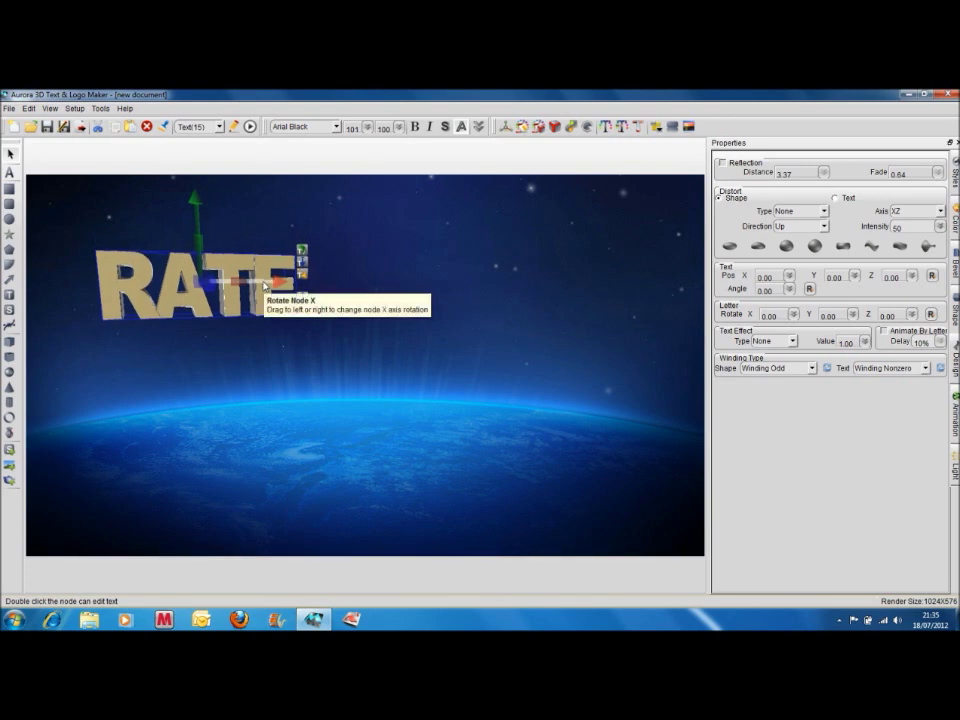
pyautogui.moveTo(197, 225); pyautogui.dragTo(176, 287)
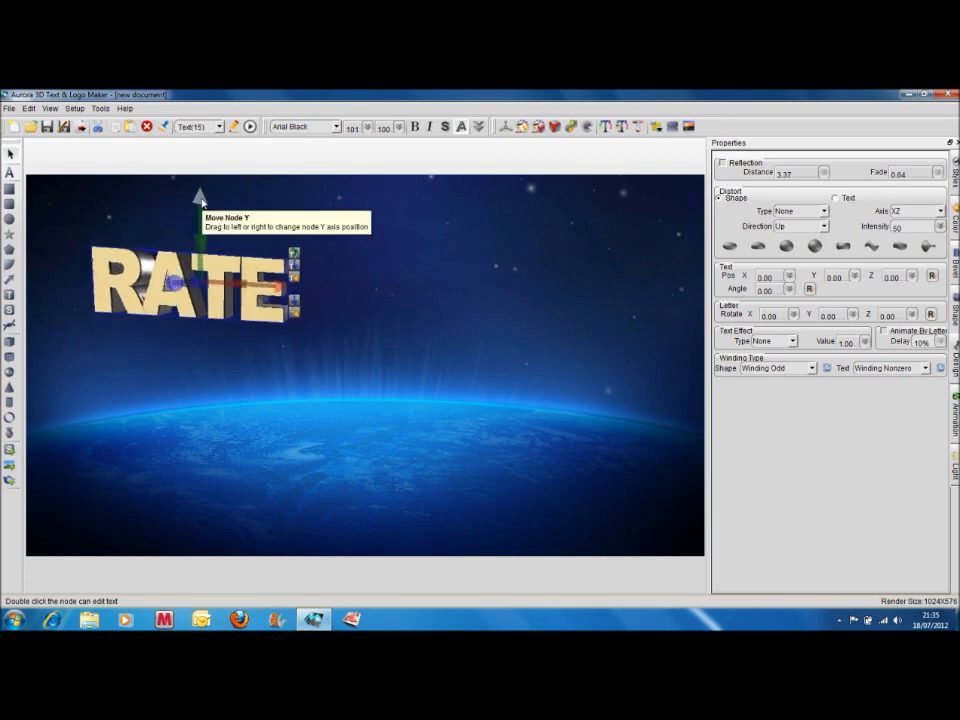
pyautogui.moveTo(202, 203)
pyautogui.mouseDown()
pyautogui.moveTo(200, 186)
pyautogui.moveTo(200, 212)
pyautogui.moveTo(202, 178)
pyautogui.moveTo(200, 200)
pyautogui.mouseUp()
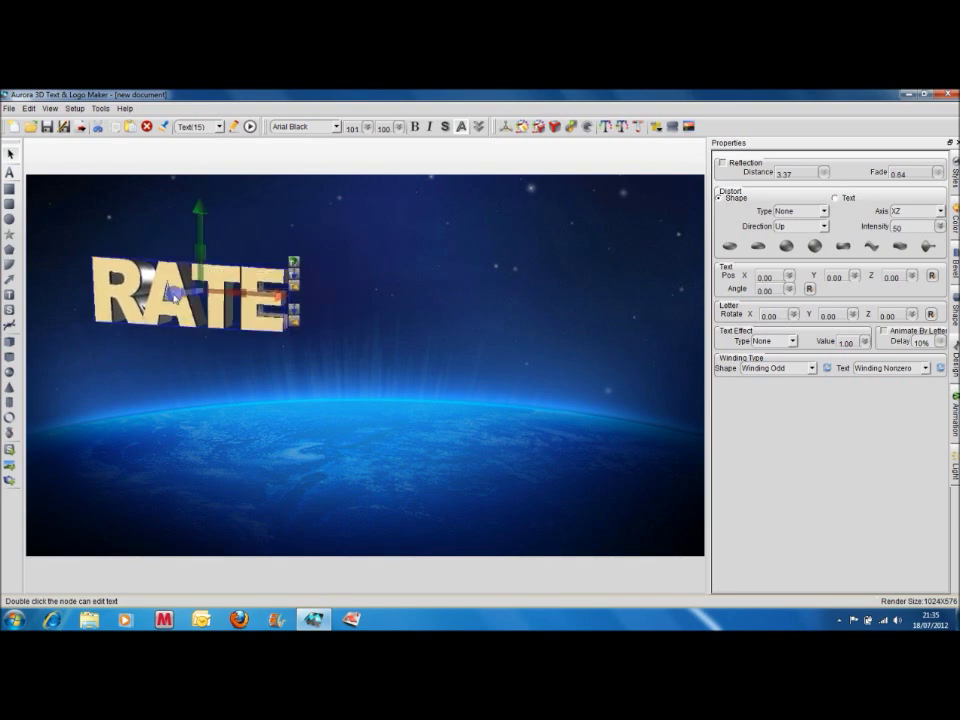
pyautogui.moveTo(188, 300); pyautogui.dragTo(171, 281)
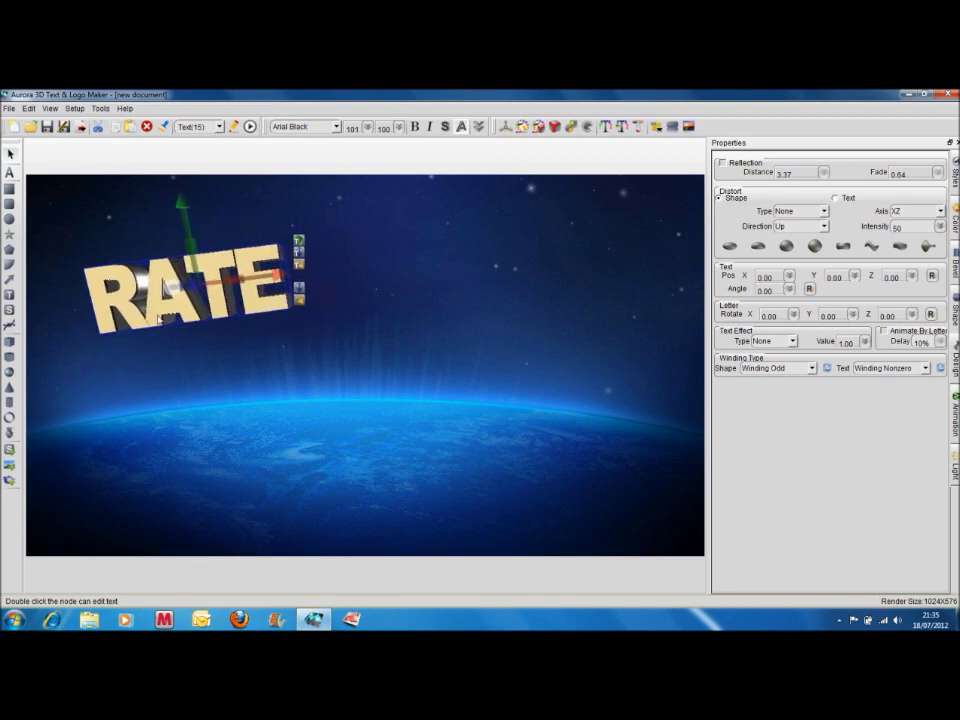
pyautogui.moveTo(273, 266)
pyautogui.mouseDown()
pyautogui.moveTo(293, 268)
pyautogui.moveTo(285, 285)
pyautogui.mouseUp()
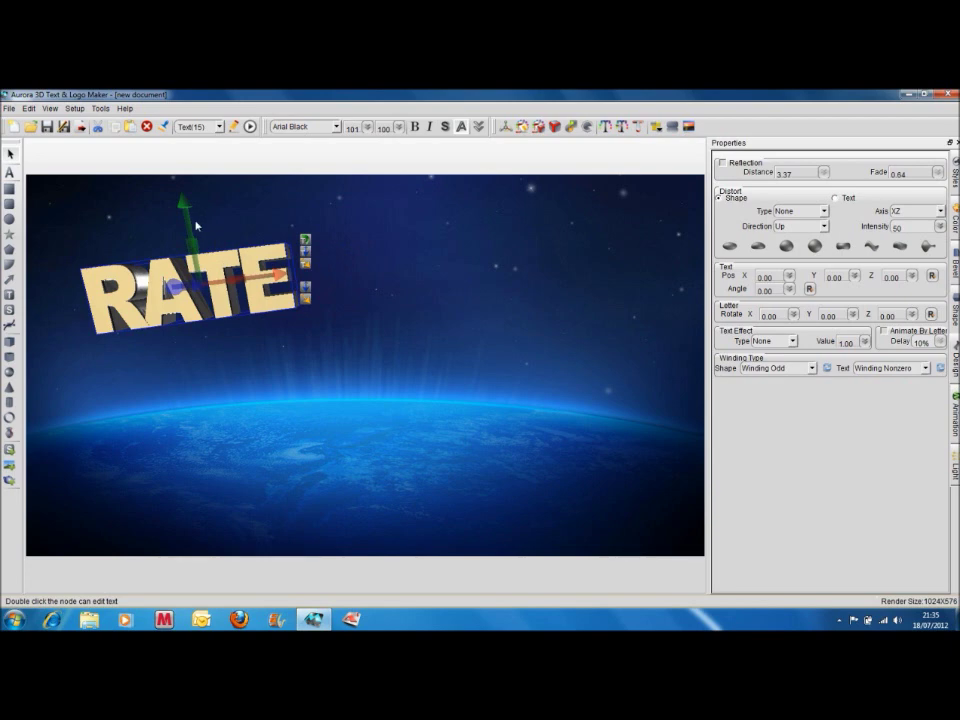
pyautogui.moveTo(188, 228); pyautogui.dragTo(252, 245)
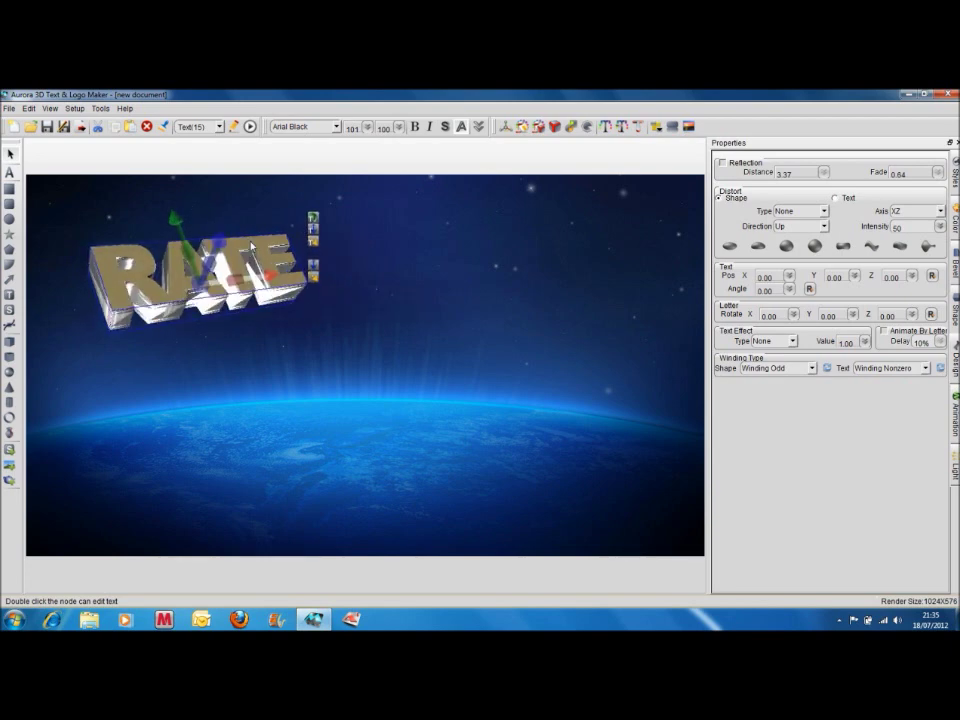
pyautogui.moveTo(208, 195); pyautogui.dragTo(256, 280)
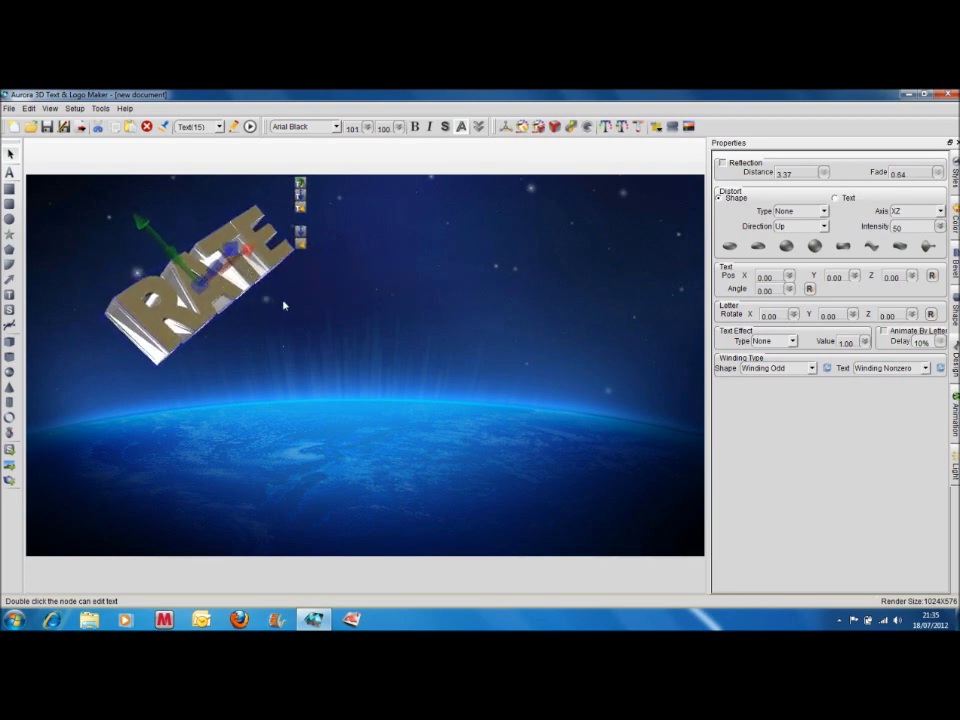
pyautogui.click(284, 306)
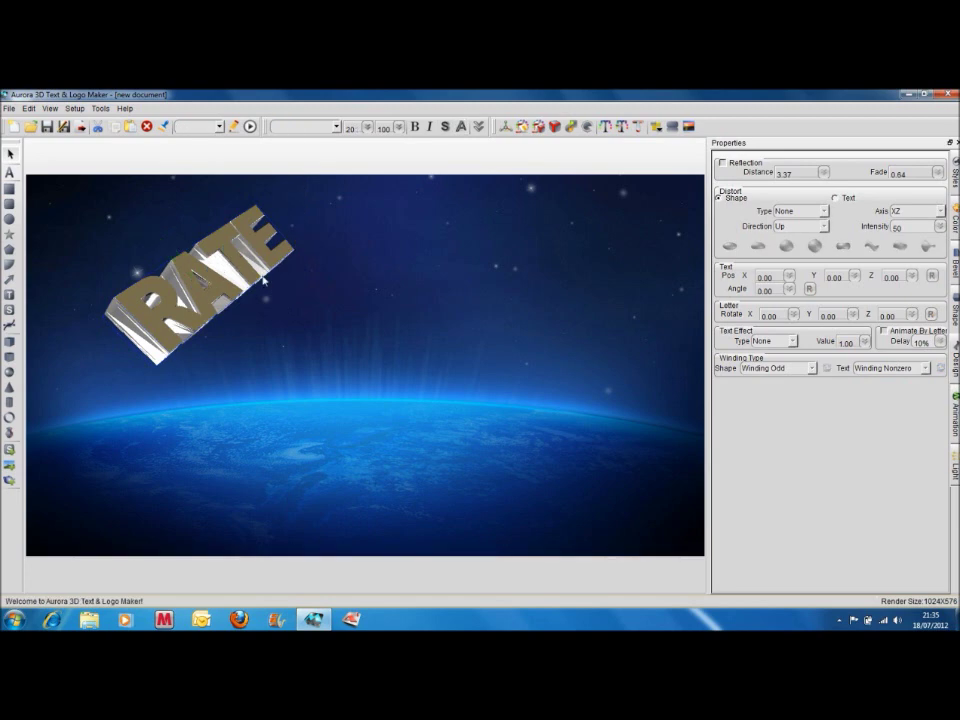
# Step: Open RATE's animation settings and preview the current Rotate style
pyautogui.click(246, 273)
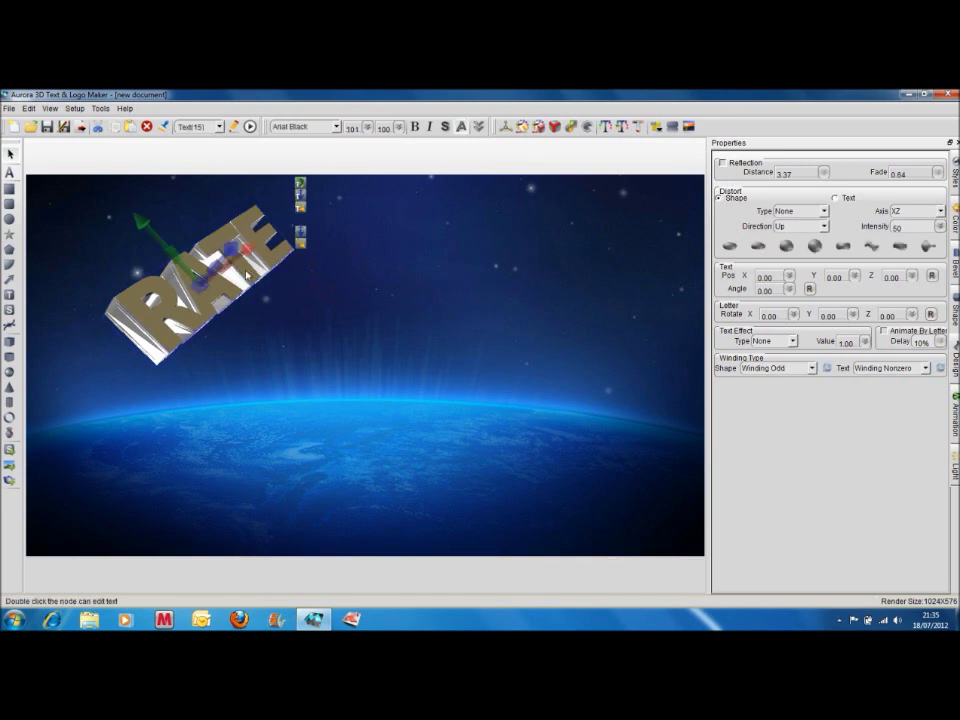
pyautogui.click(955, 412)
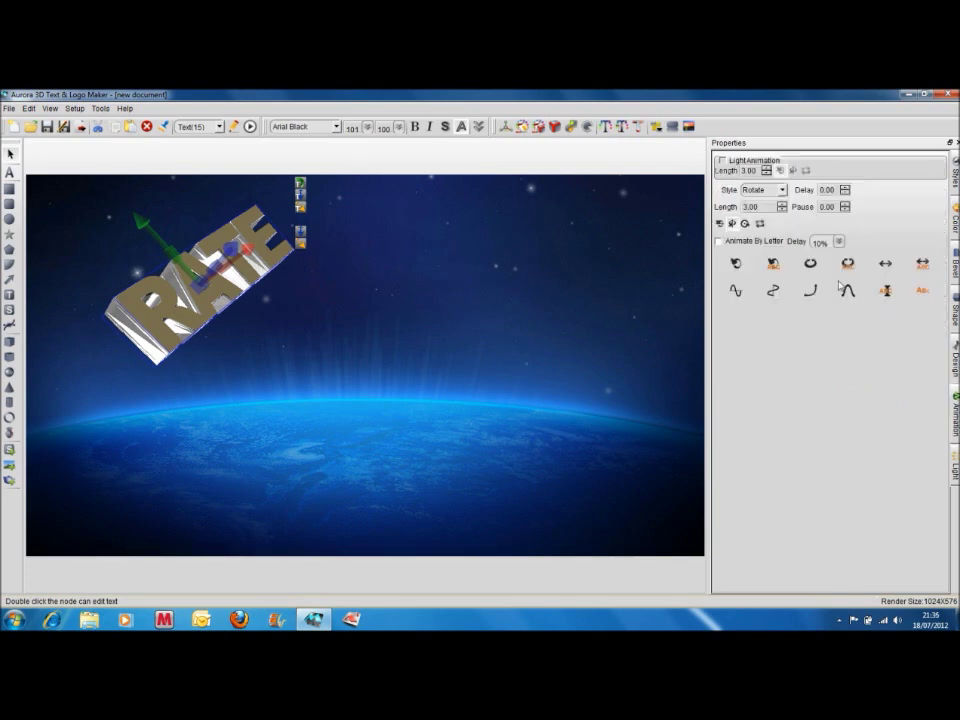
pyautogui.click(783, 190)
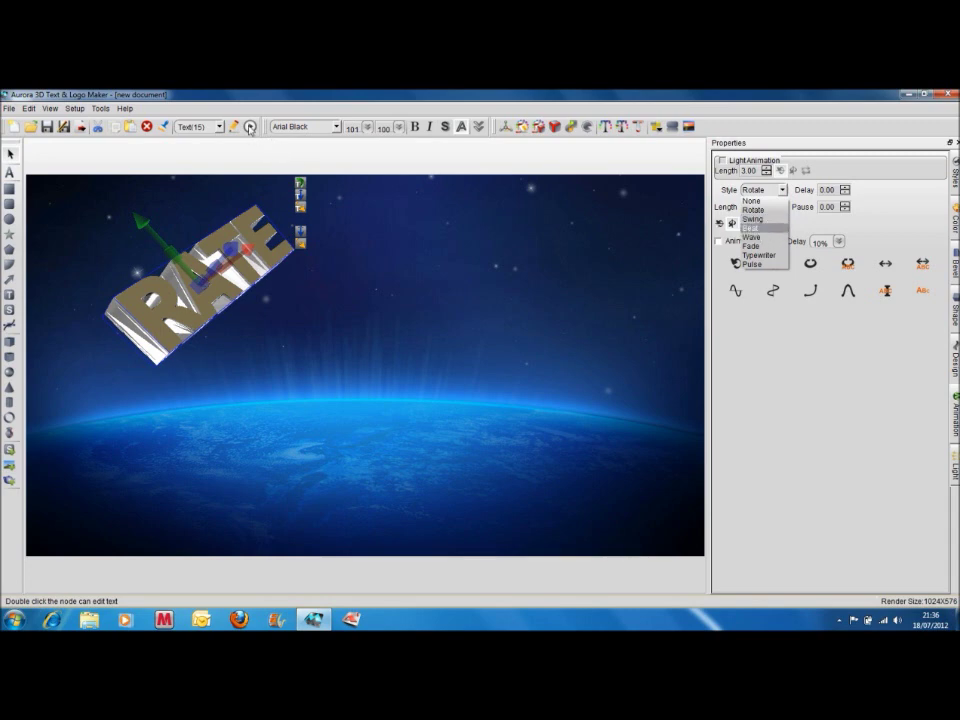
pyautogui.click(250, 128)
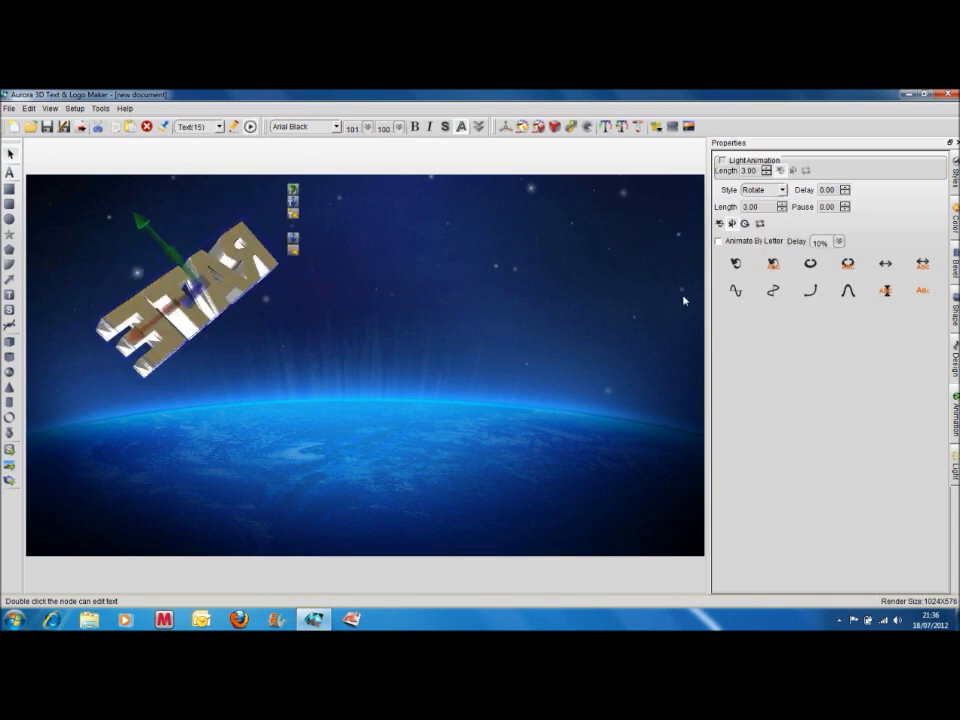
# Step: Try the Swing and then the Wave animation styles on RATE
pyautogui.click(783, 190)
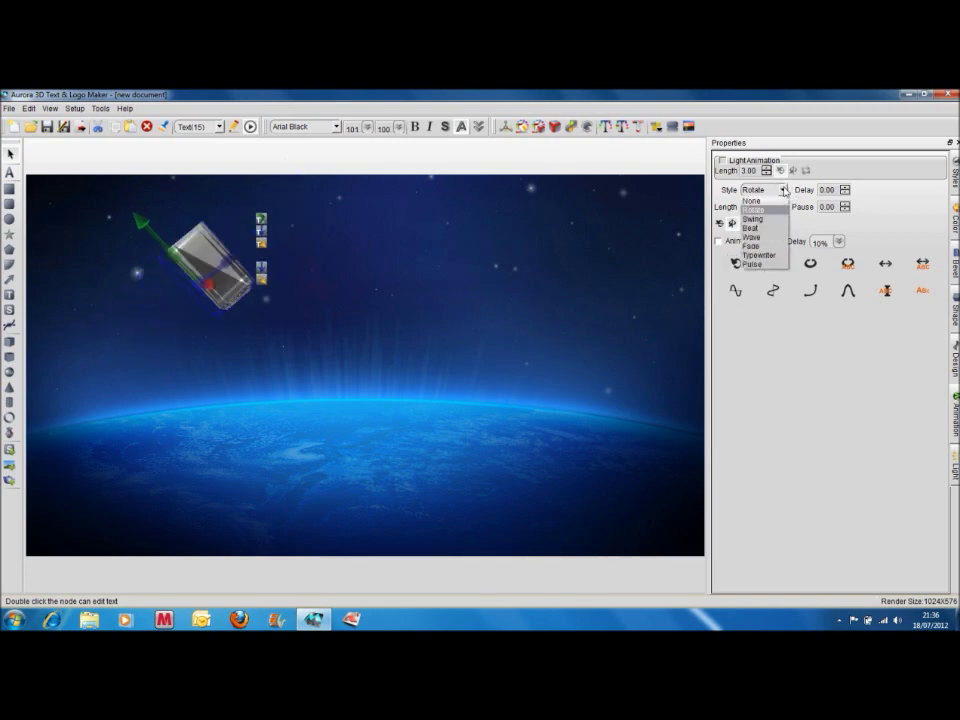
pyautogui.click(753, 219)
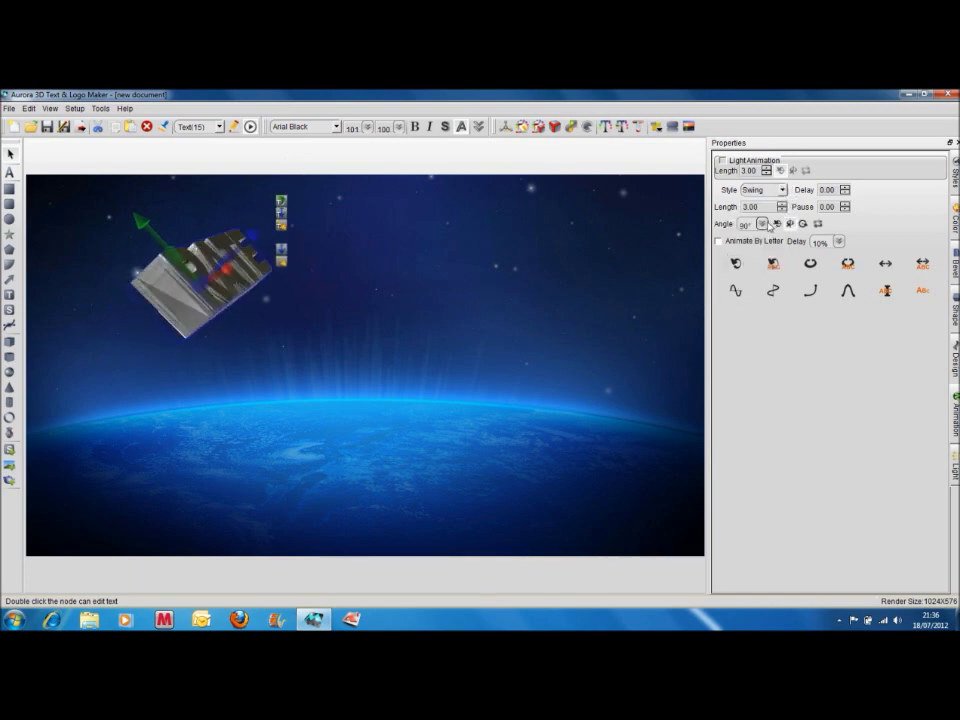
pyautogui.click(765, 190)
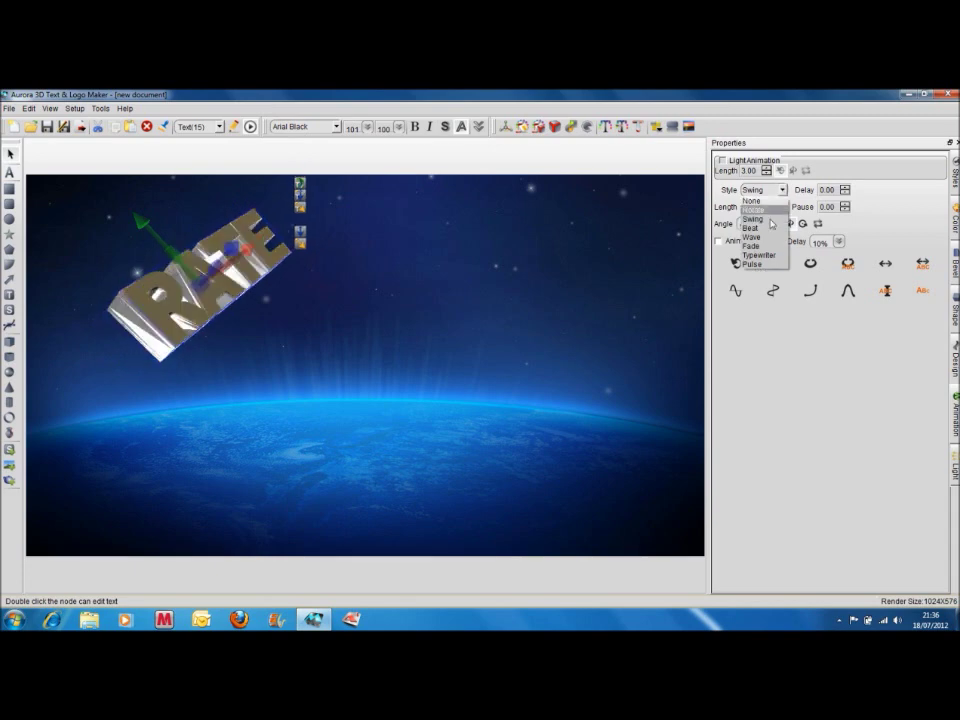
pyautogui.click(758, 237)
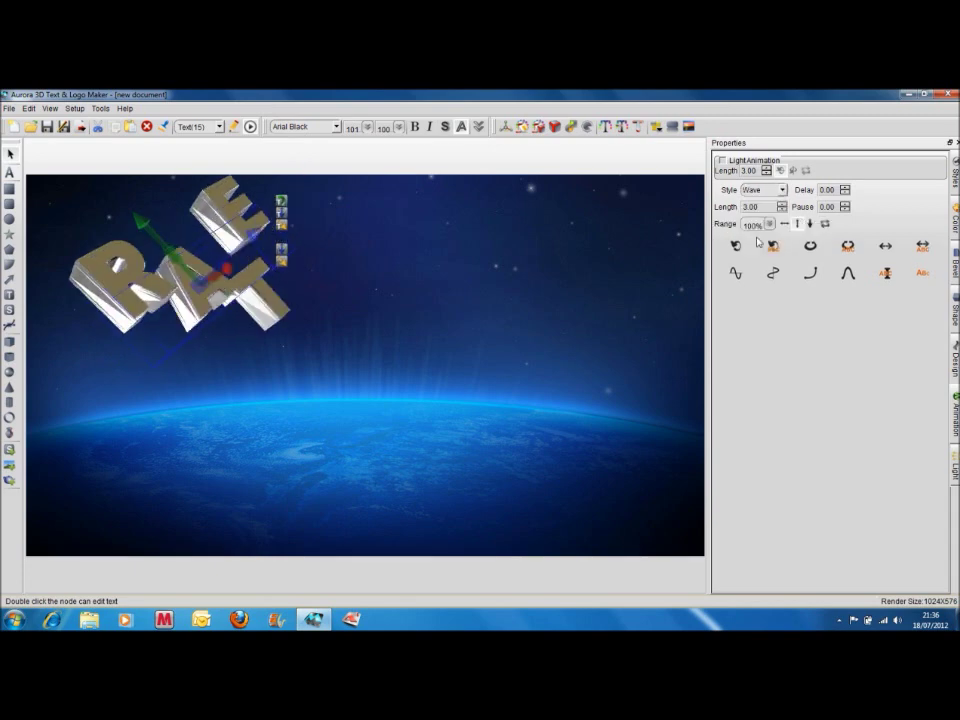
# Step: Set RATE's animation style back to Rotate and play the preview
pyautogui.click(783, 190)
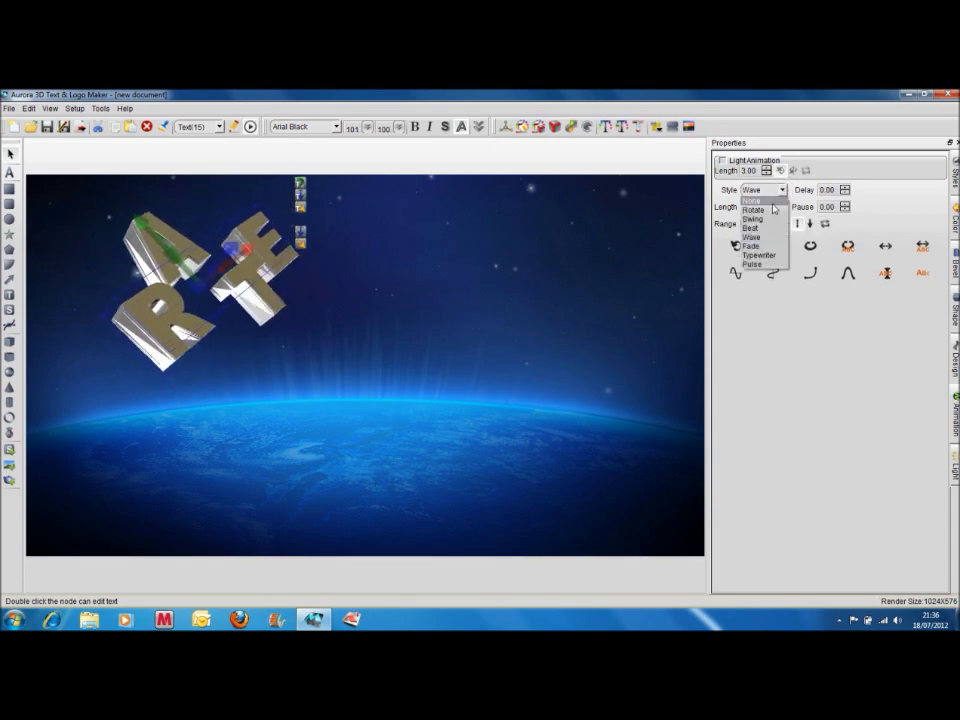
pyautogui.click(770, 210)
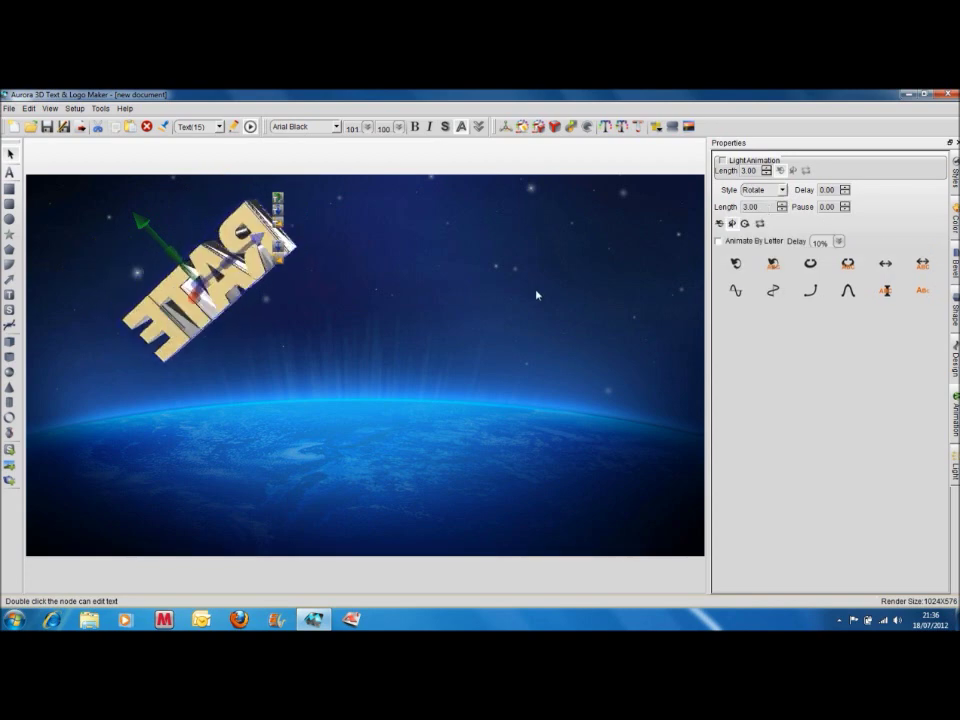
pyautogui.click(250, 126)
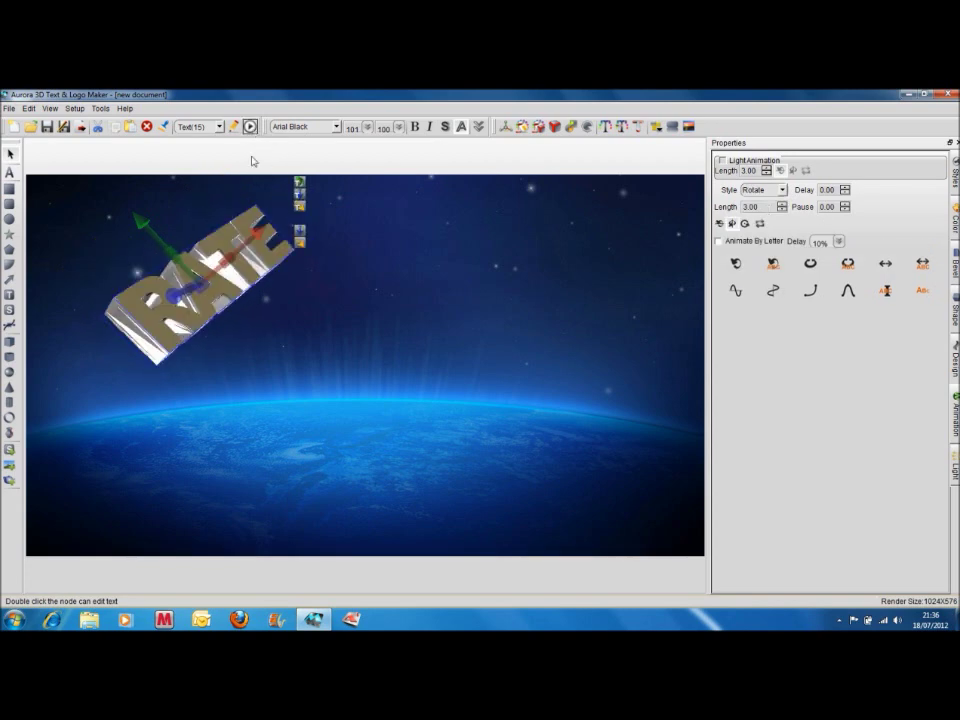
# Step: Copy and paste the RATE text, moving the duplicate right and down to mid-scene
pyautogui.rightClick(245, 275)
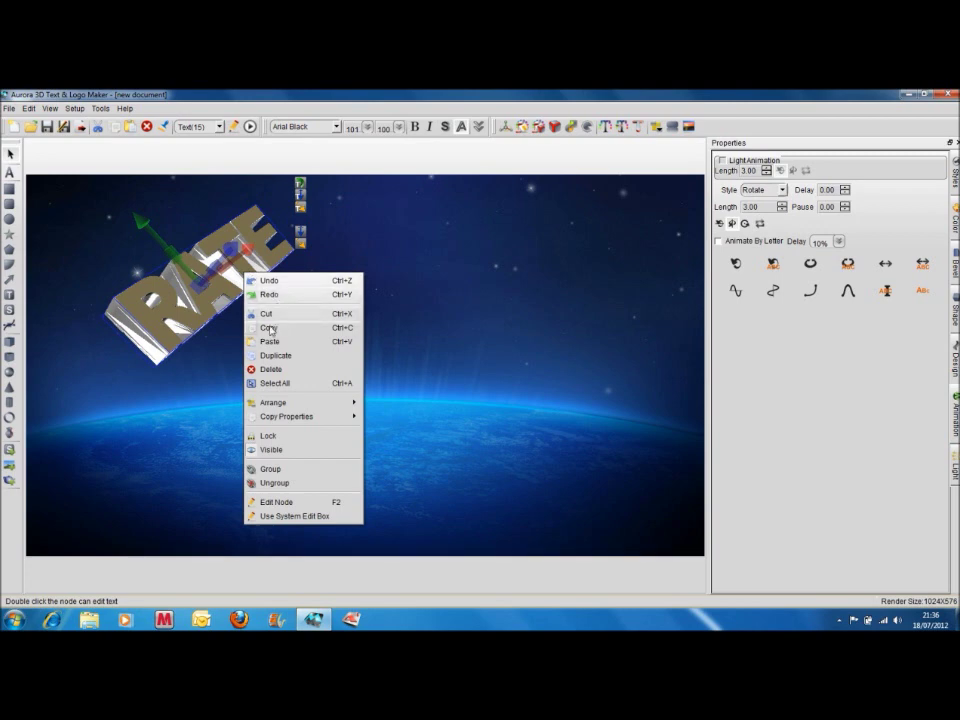
pyautogui.click(268, 328)
pyautogui.rightClick(358, 343)
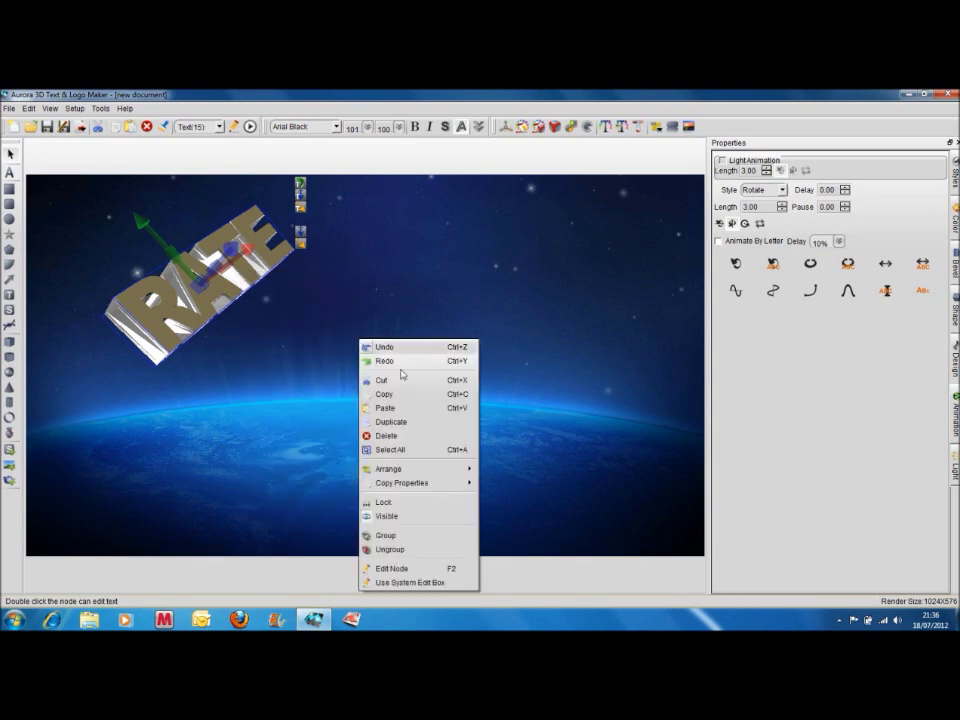
pyautogui.click(386, 408)
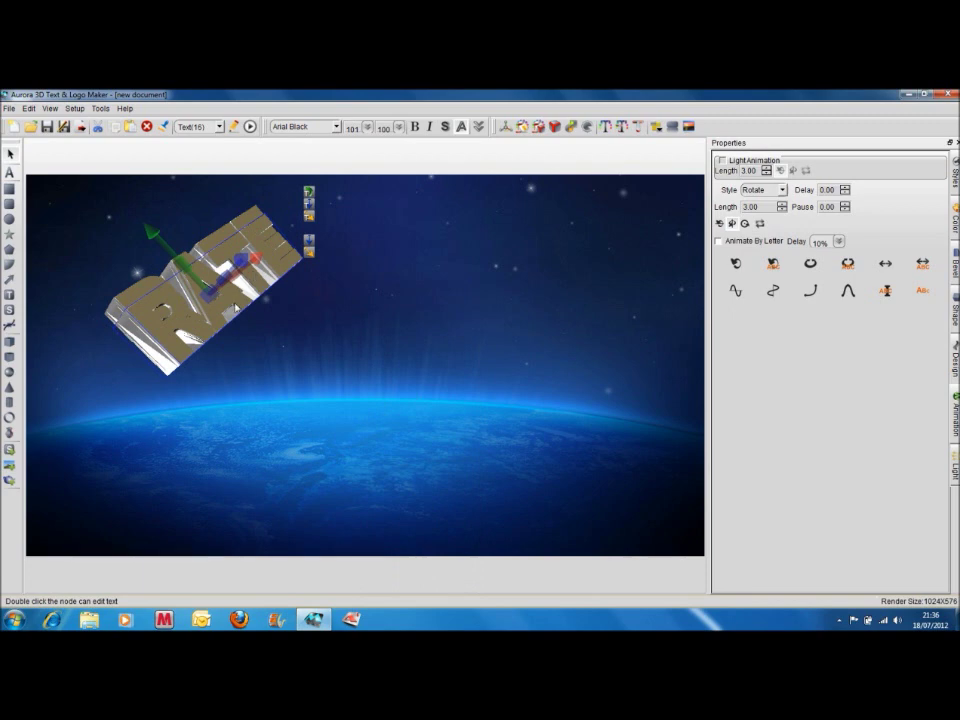
pyautogui.moveTo(236, 306); pyautogui.dragTo(490, 333)
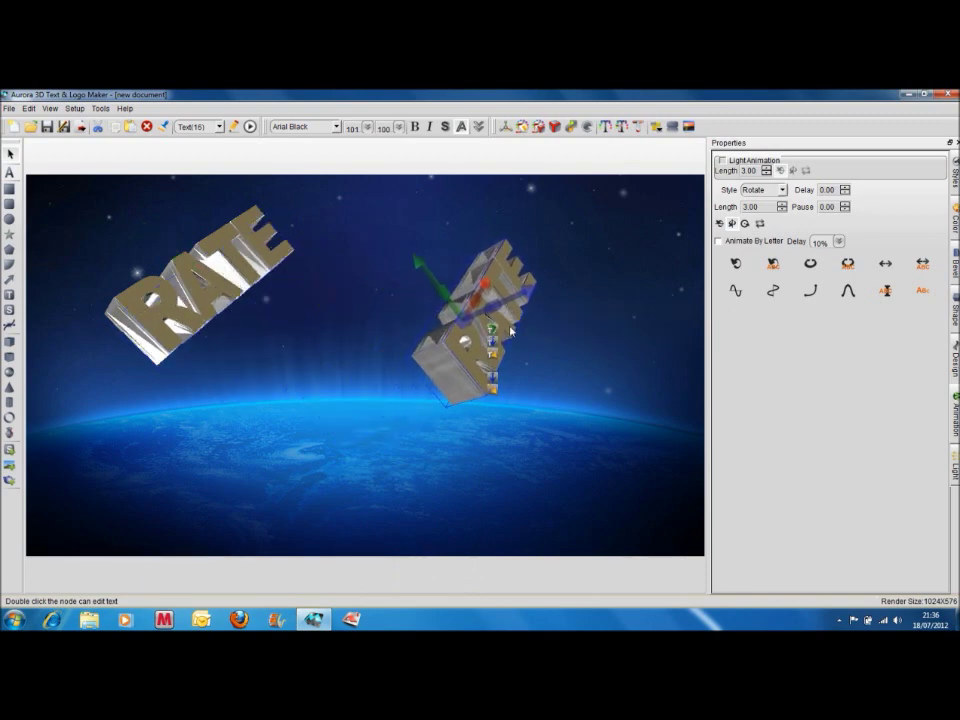
# Step: Replace the duplicate's word RATE with SUBSCRIBE
pyautogui.doubleClick(510, 330)
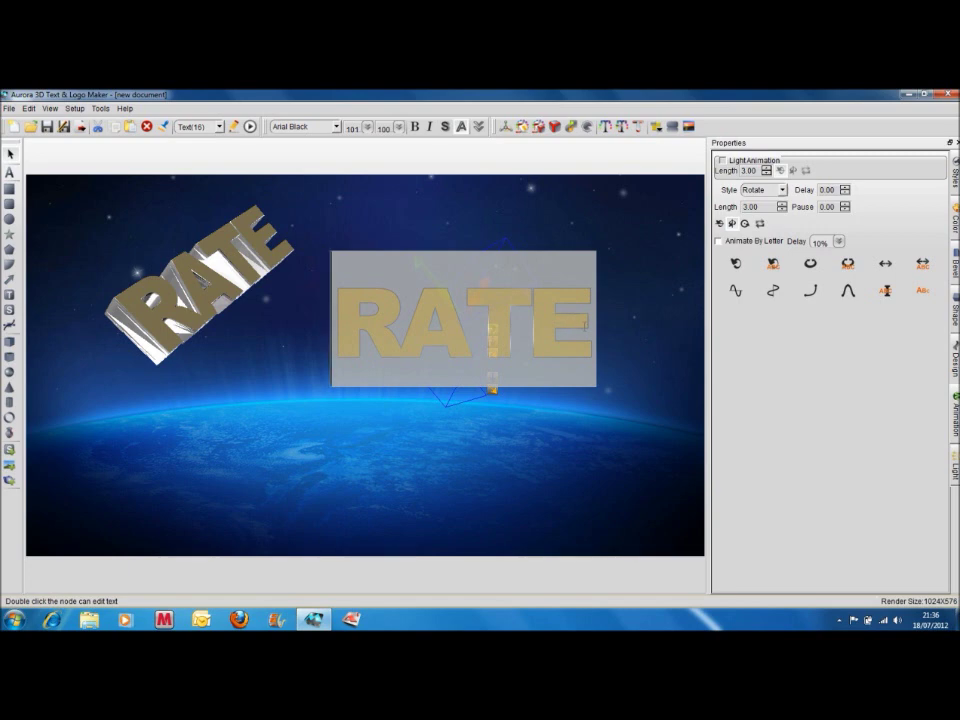
pyautogui.press('Delete')
pyautogui.press('Delete')
pyautogui.press('Delete')
pyautogui.press('Delete')
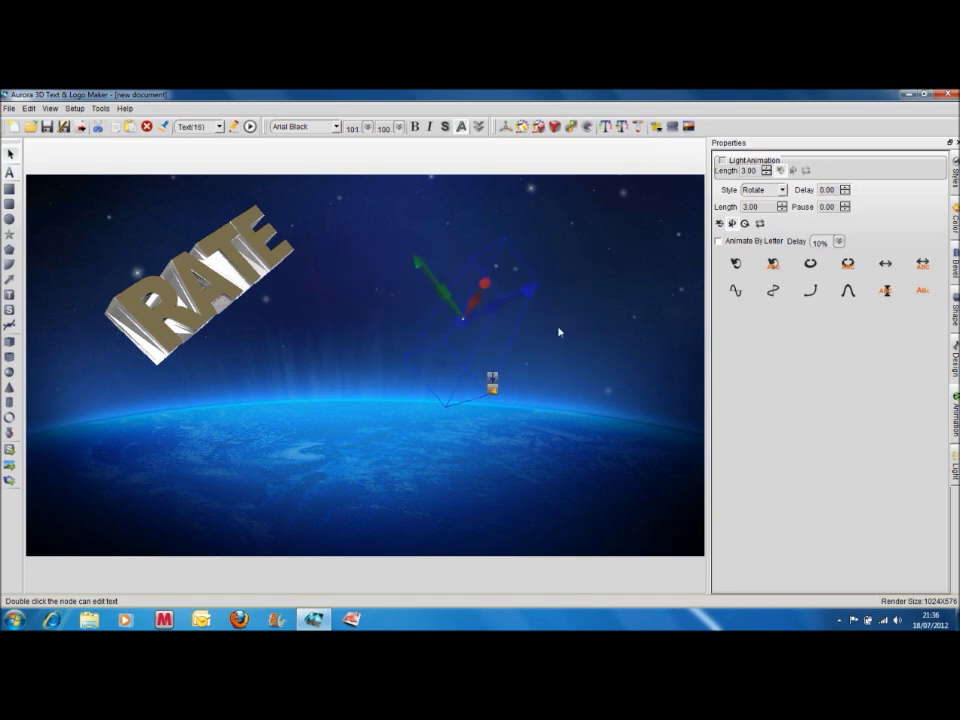
pyautogui.write('SU')
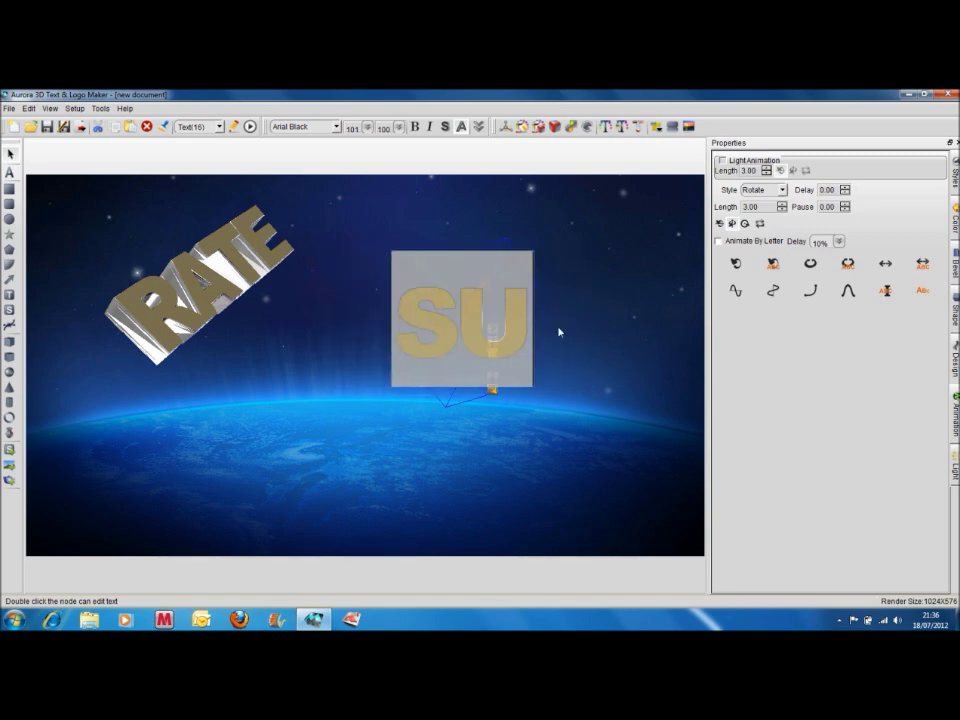
pyautogui.write('BSCRIBE')
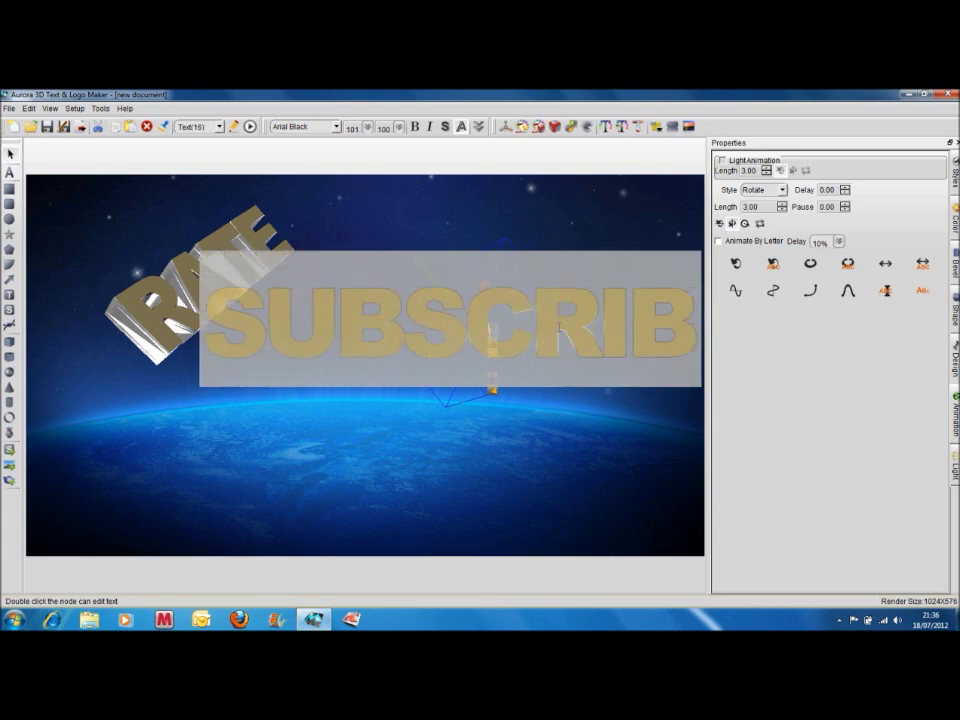
# Step: Commit SUBSCRIBE as 3D text and tilt it into a diagonal slanting toward the lower right
pyautogui.click(521, 476)
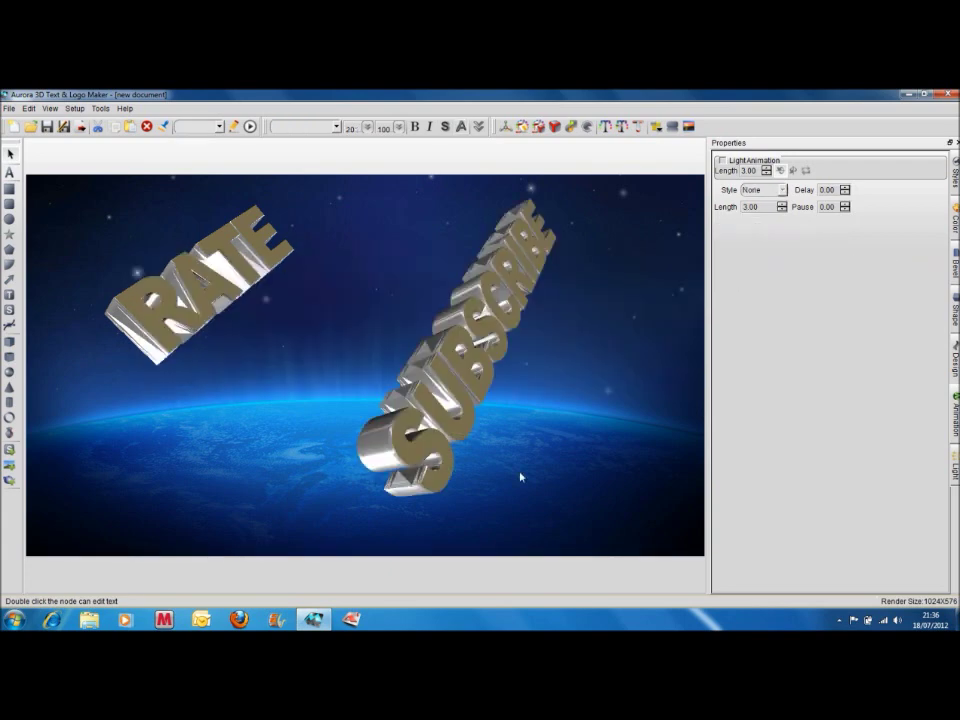
pyautogui.click(496, 341)
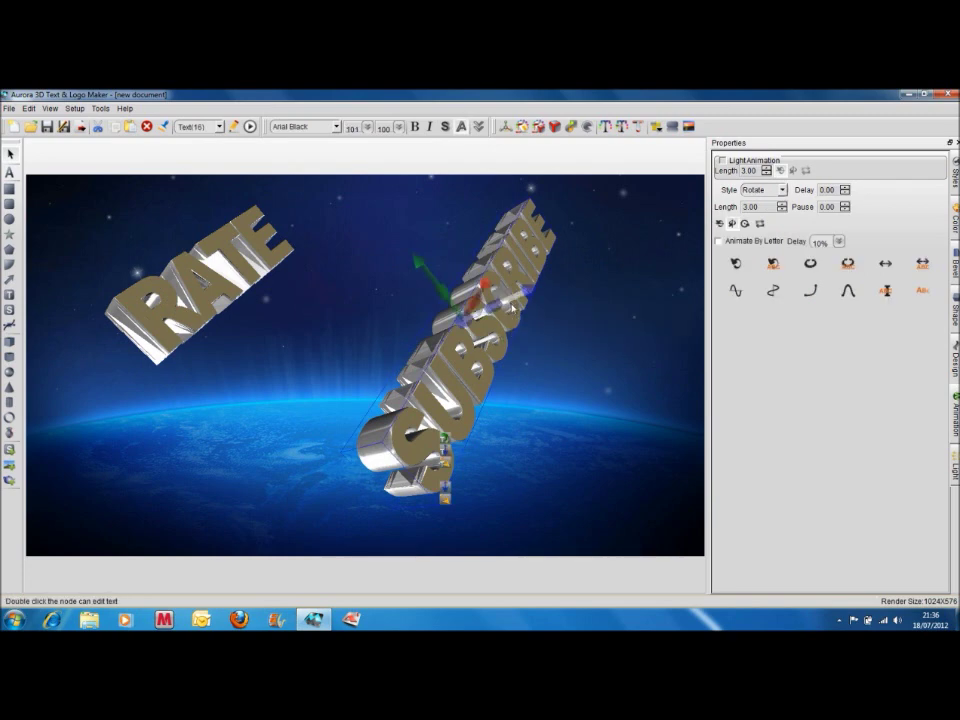
pyautogui.moveTo(505, 315); pyautogui.dragTo(521, 360)
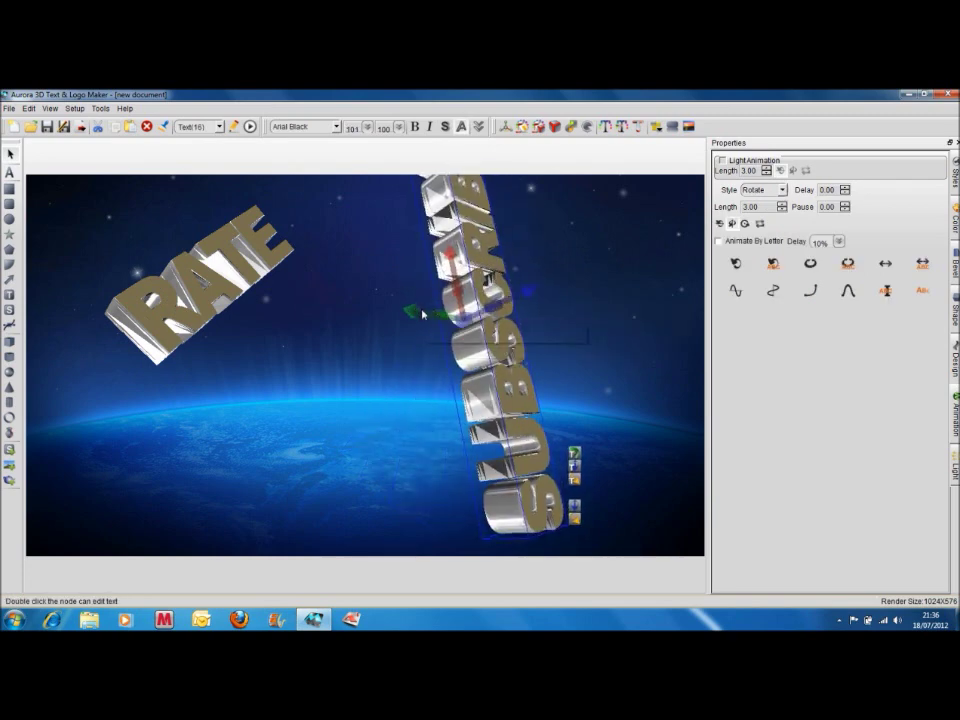
pyautogui.moveTo(429, 317); pyautogui.dragTo(568, 404)
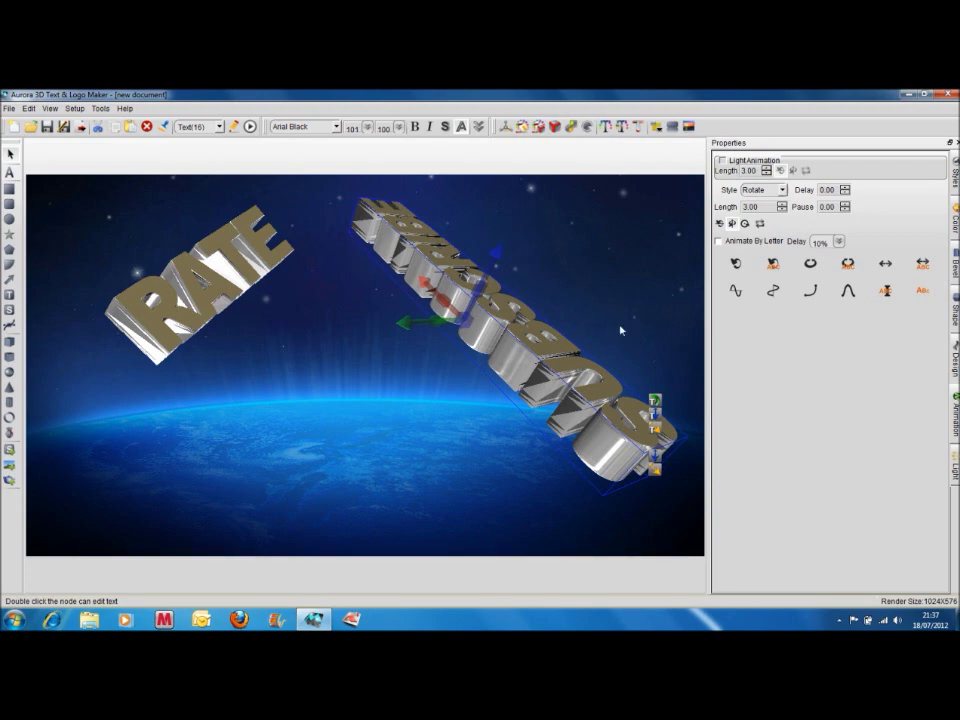
# Step: Deselect SUBSCRIBE, leaving its animation style unchanged, and stop the animation preview
pyautogui.click(782, 190)
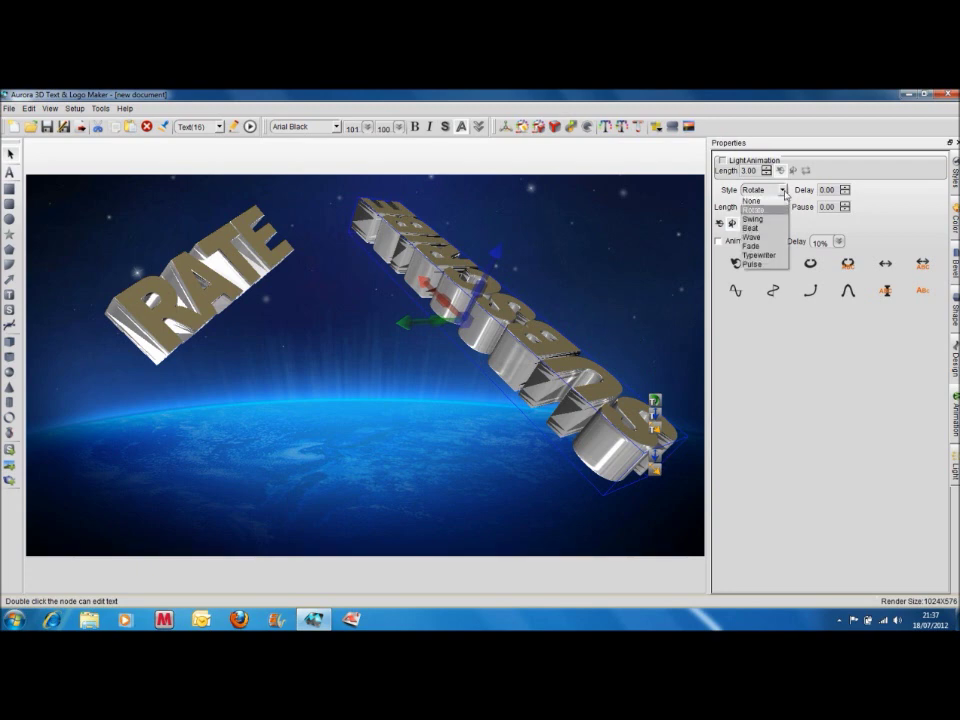
pyautogui.click(624, 317)
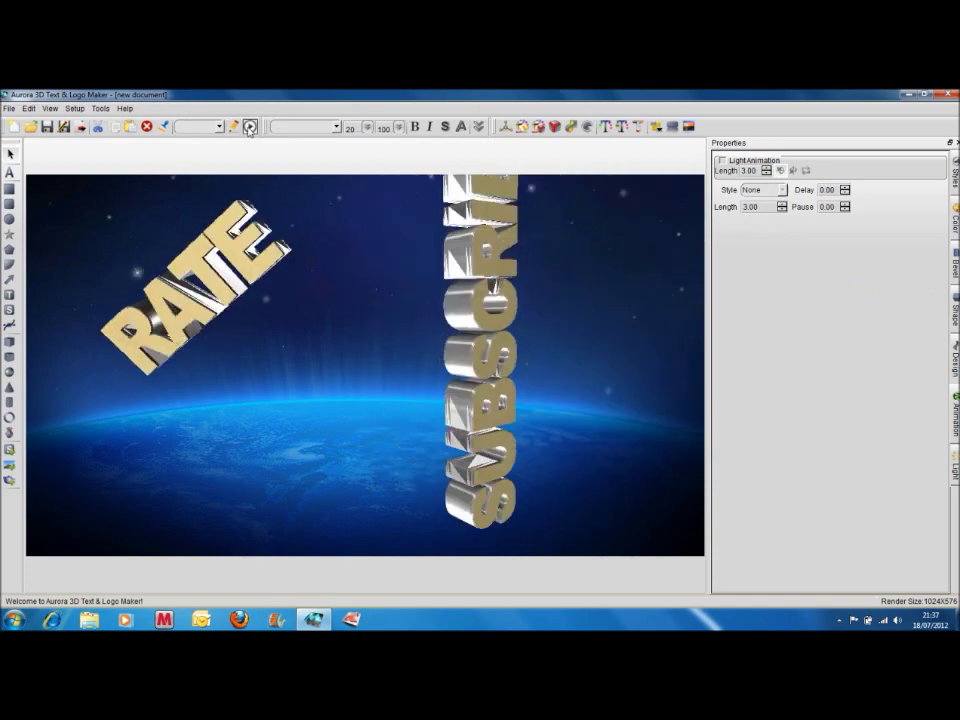
pyautogui.click(249, 127)
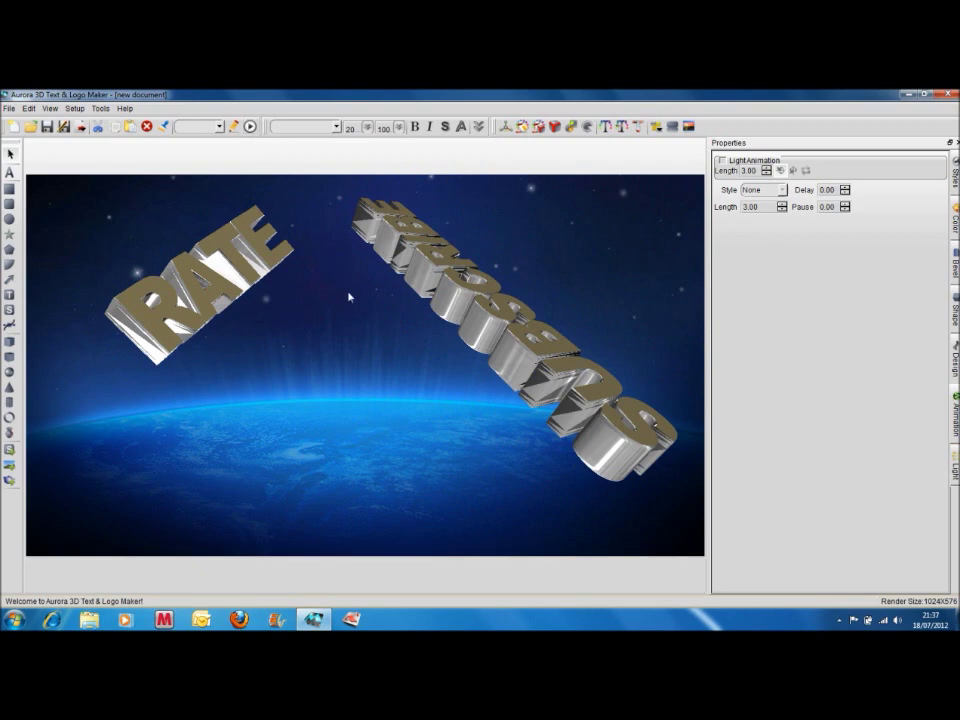
# Step: Paste another copy of the RATE text and move it to the lower middle of the scene
pyautogui.rightClick(328, 360)
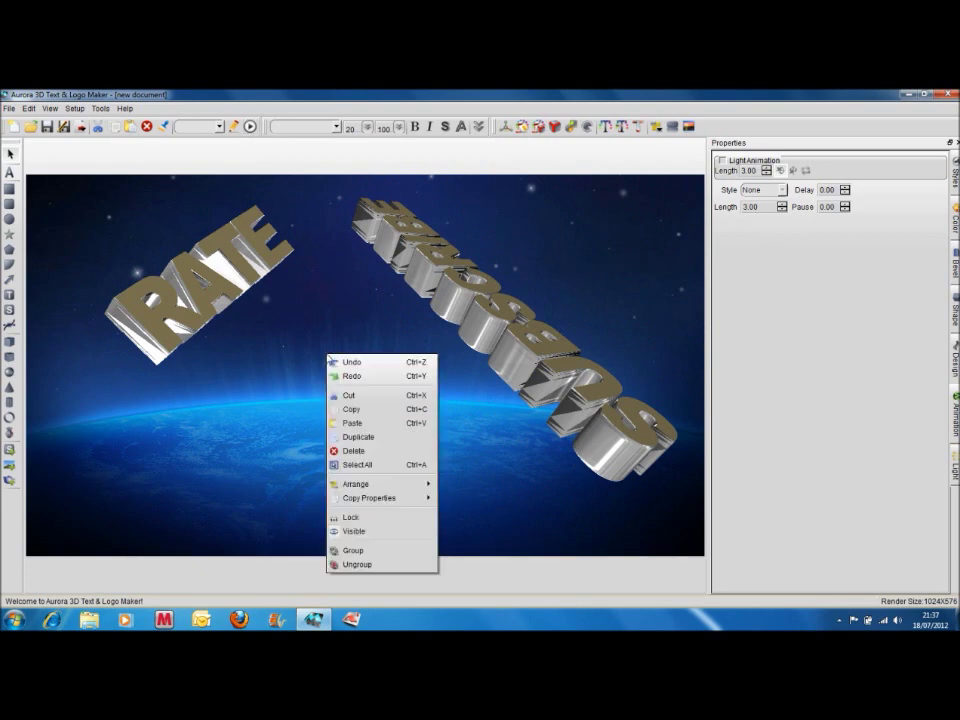
pyautogui.click(352, 423)
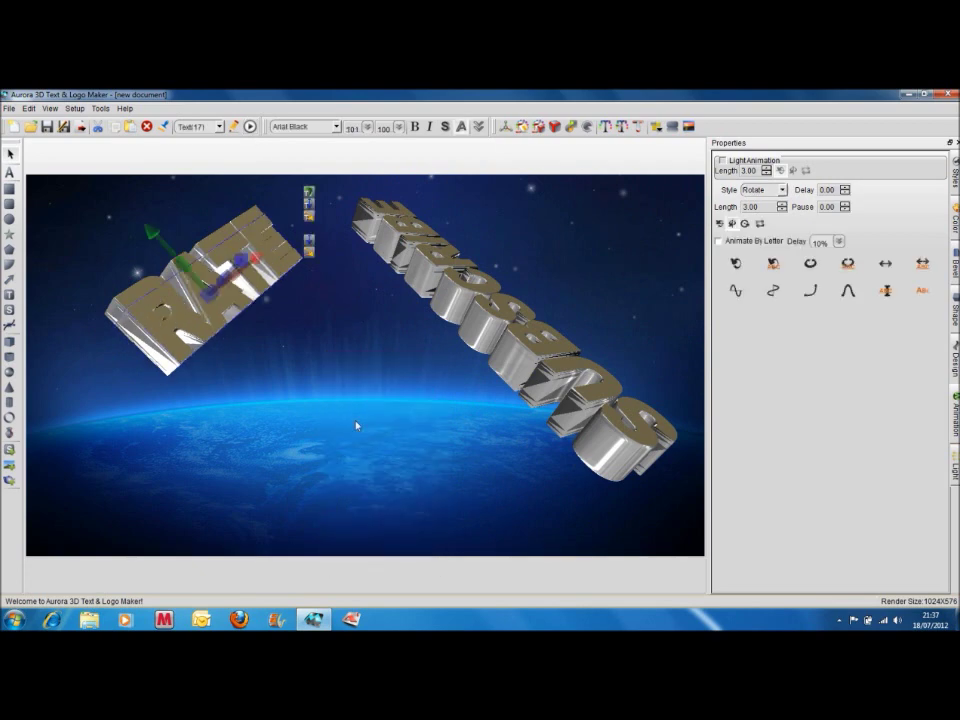
pyautogui.moveTo(228, 316); pyautogui.dragTo(296, 457)
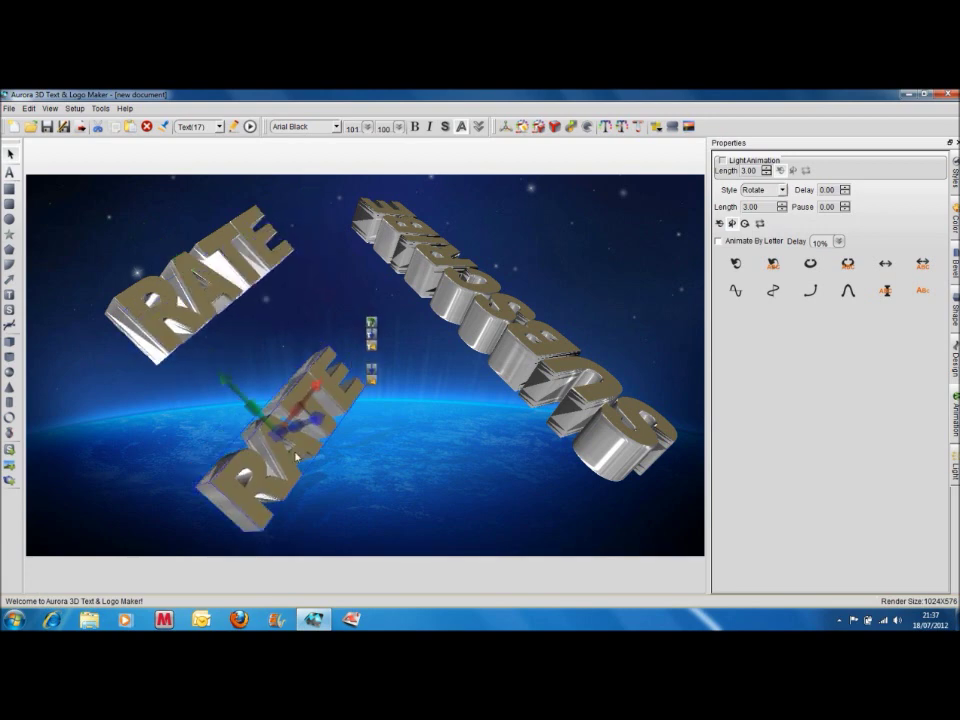
# Step: Replace the copy's wording with COMMENT, commit it as 3D text, and select it
pyautogui.doubleClick(296, 457)
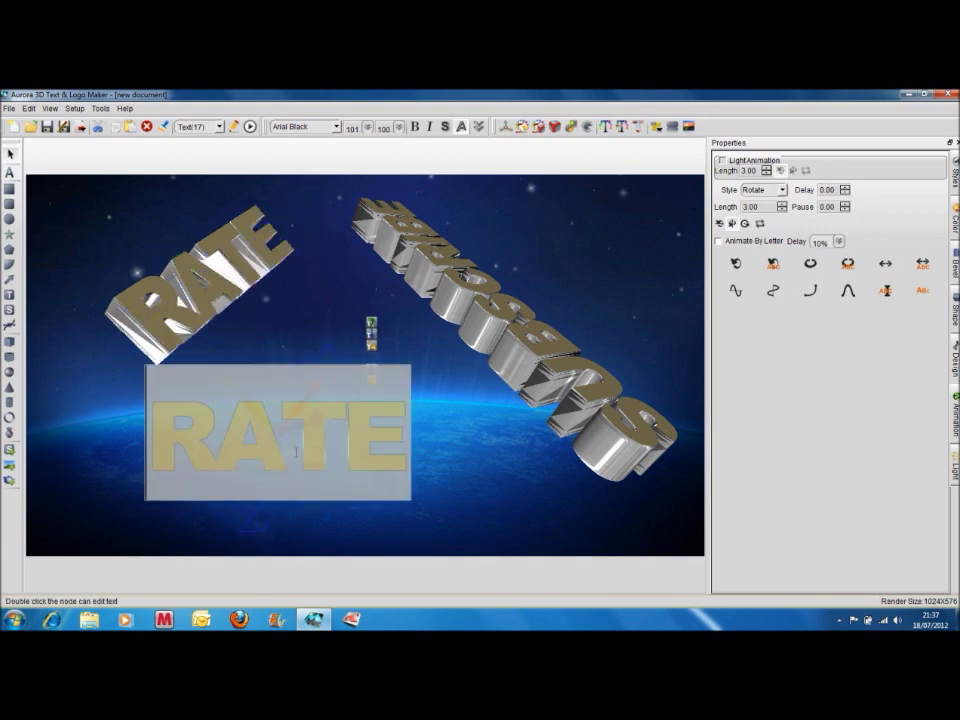
pyautogui.press('BackSpace')
pyautogui.press('BackSpace')
pyautogui.press('BackSpace')
pyautogui.press('BackSpace')
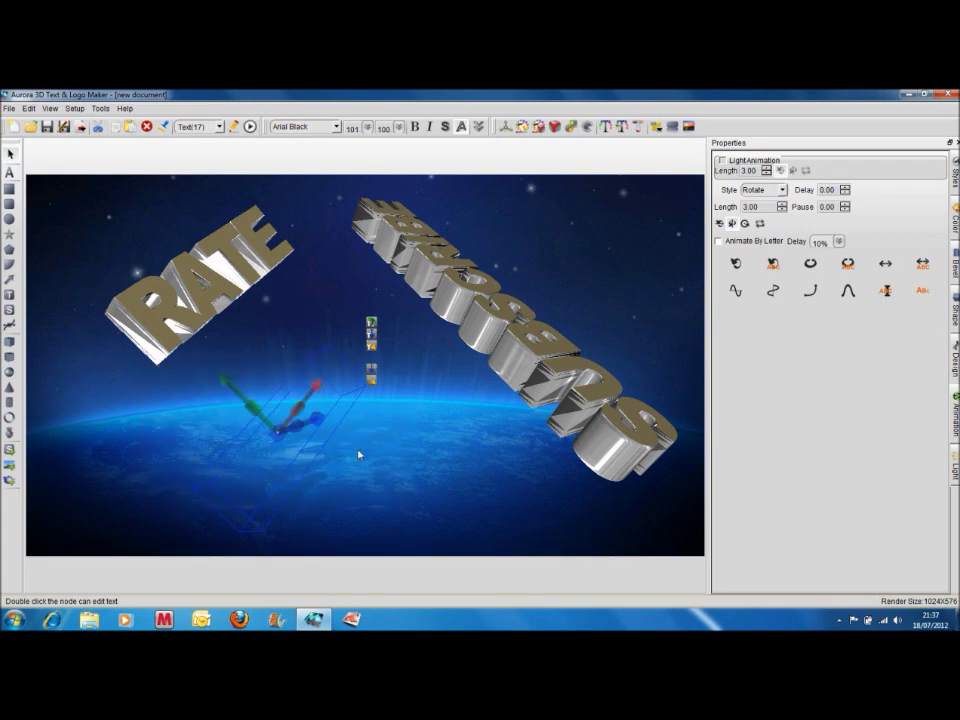
pyautogui.write('CCMMENT')
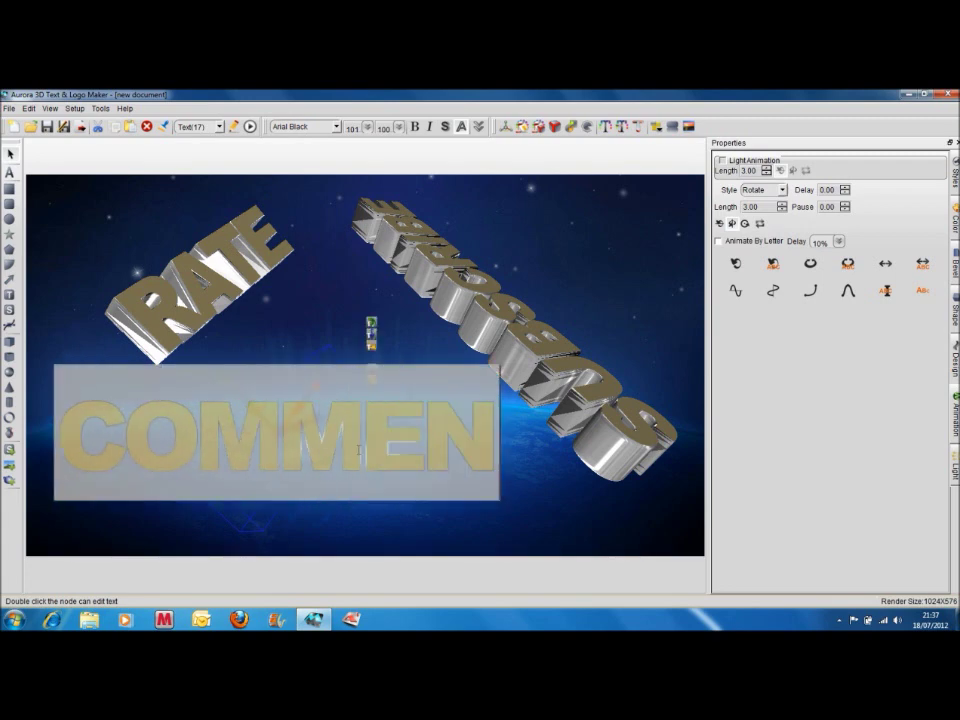
pyautogui.click(380, 528)
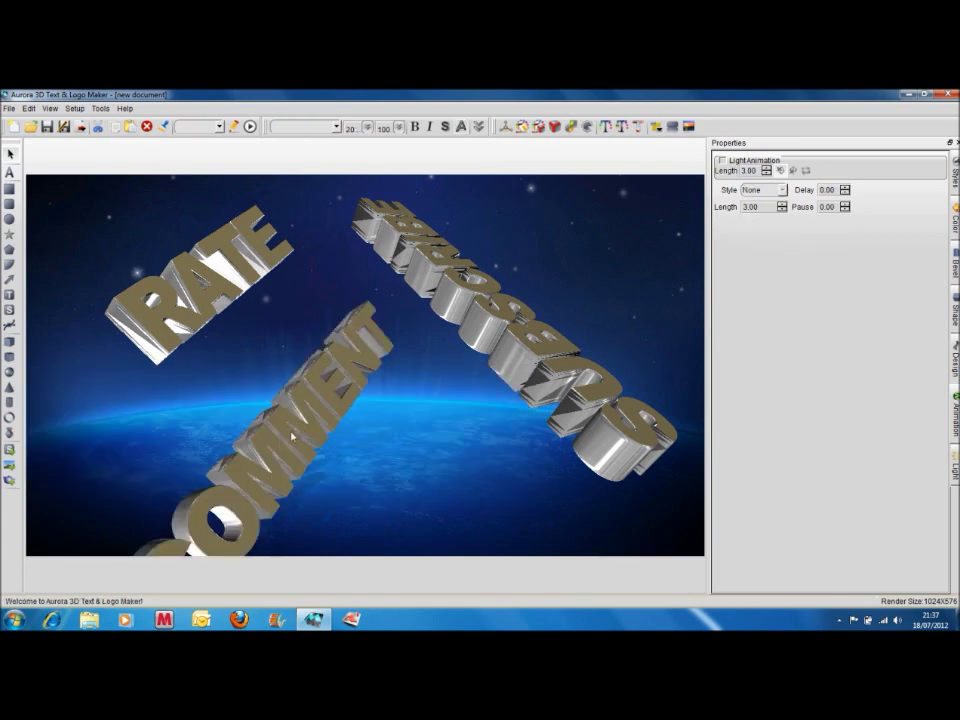
pyautogui.click(304, 384)
# Step: Move COMMENT up and right, tilt it nearly upright, deselect it and play the preview
pyautogui.moveTo(304, 386); pyautogui.dragTo(357, 341)
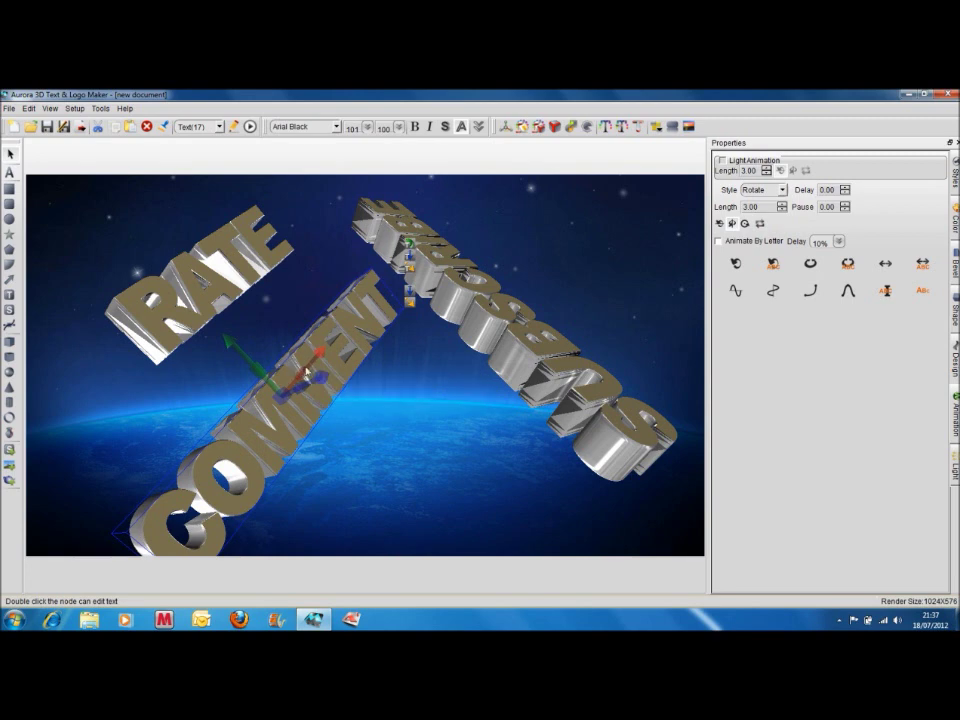
pyautogui.moveTo(312, 367); pyautogui.dragTo(336, 365)
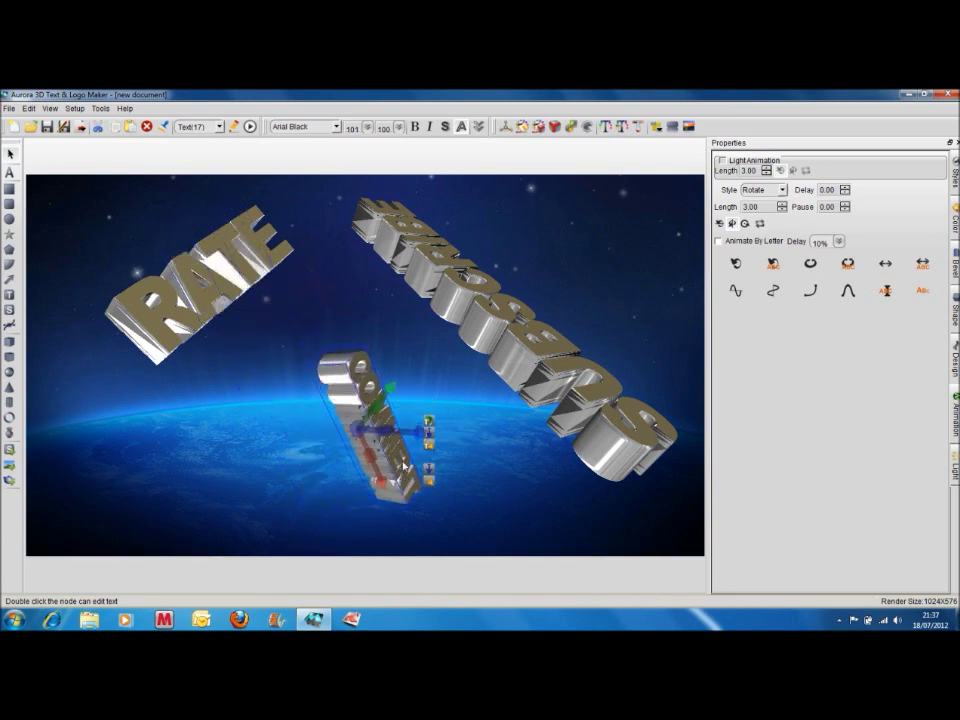
pyautogui.click(475, 447)
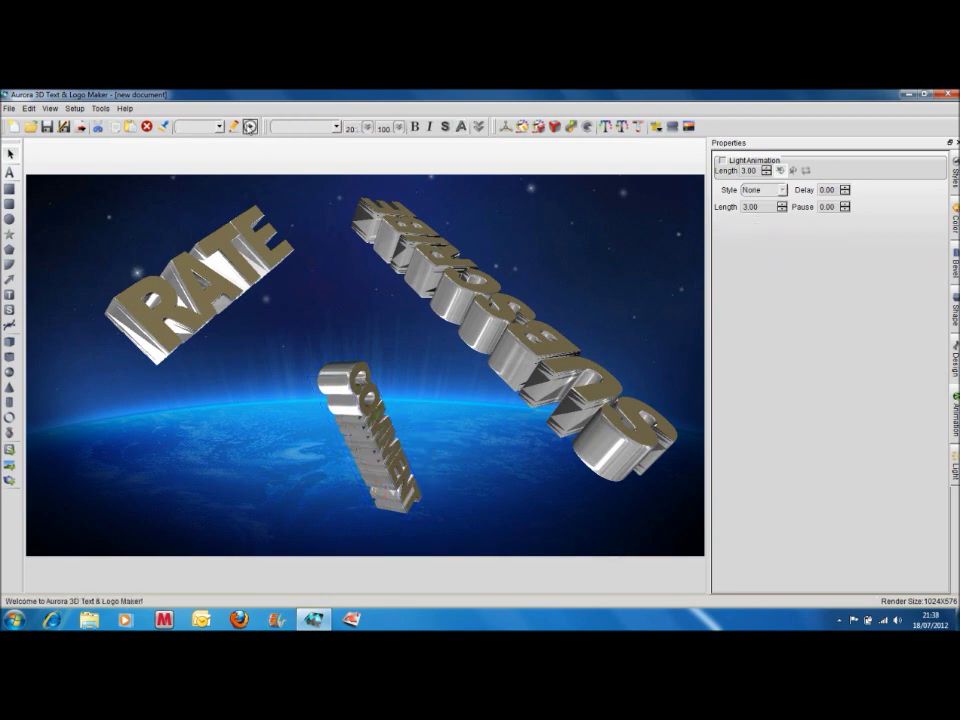
pyautogui.click(250, 126)
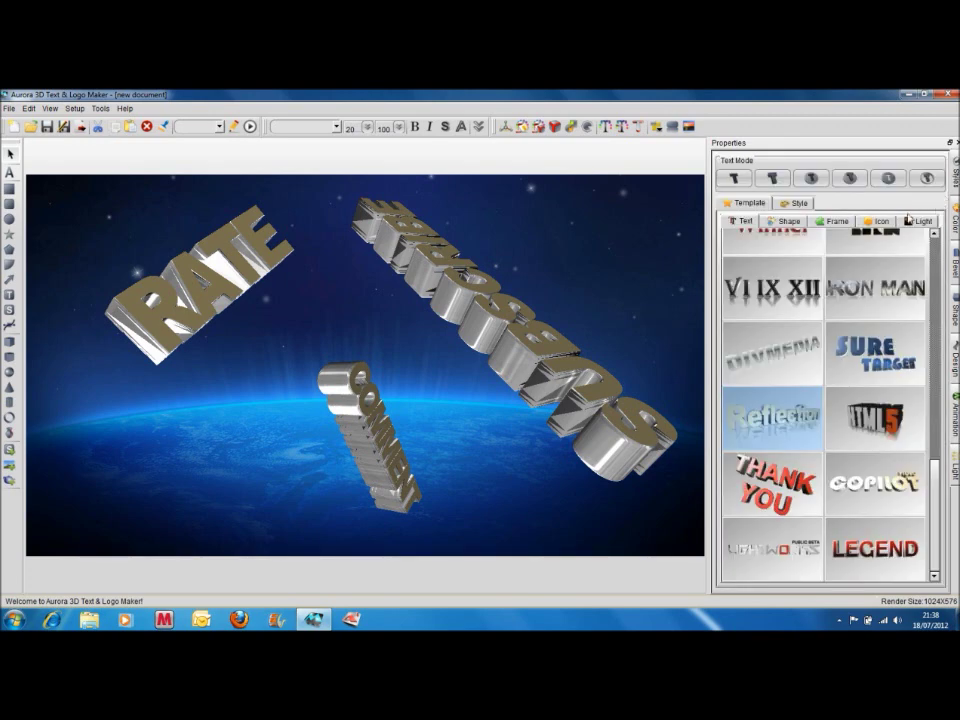
# Step: Browse the Shape, Frame and Style templates, then add a starburst flare from the Light gallery
pyautogui.click(794, 222)
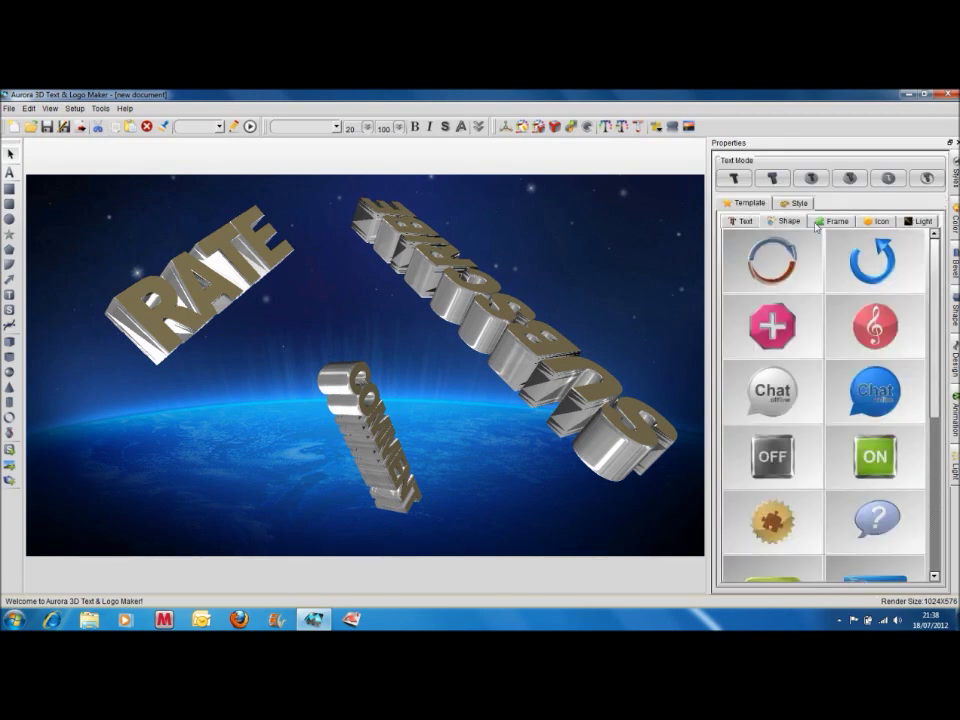
pyautogui.click(832, 222)
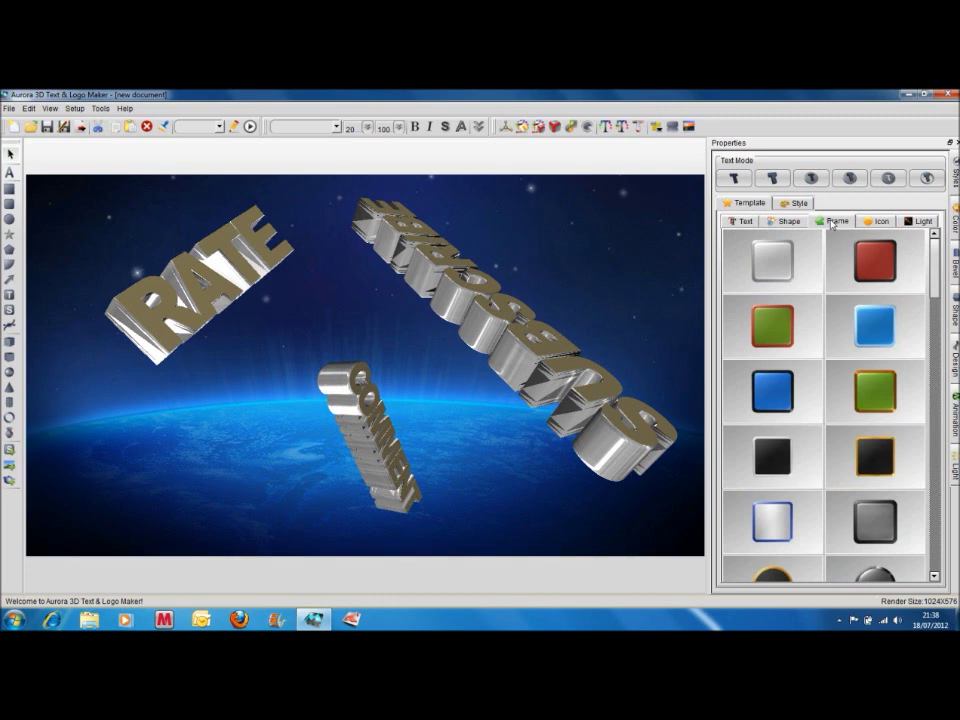
pyautogui.click(797, 203)
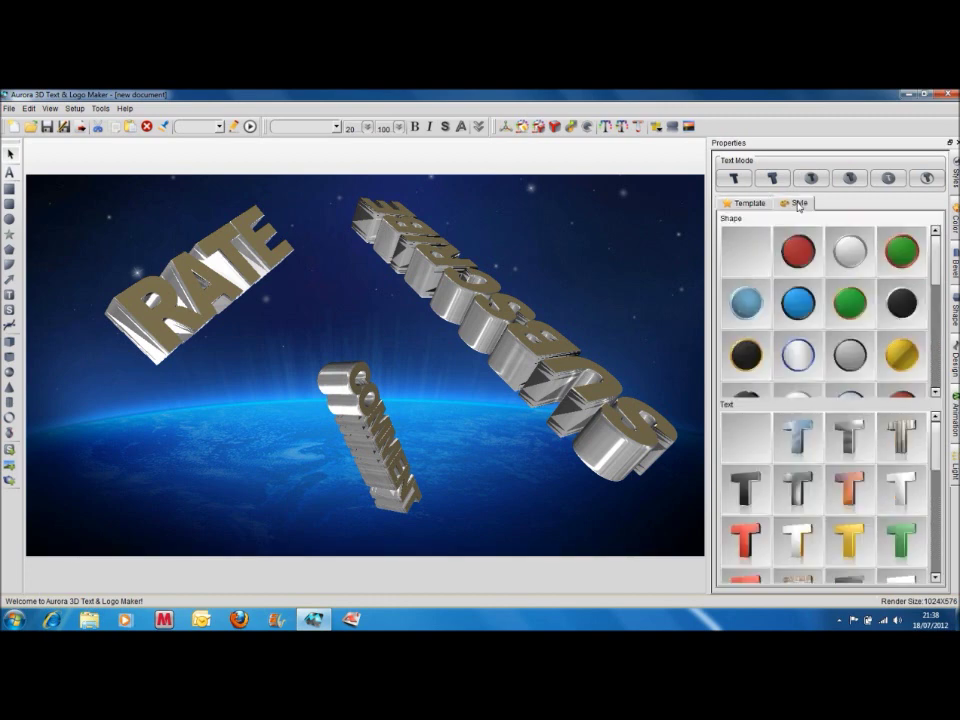
pyautogui.click(751, 204)
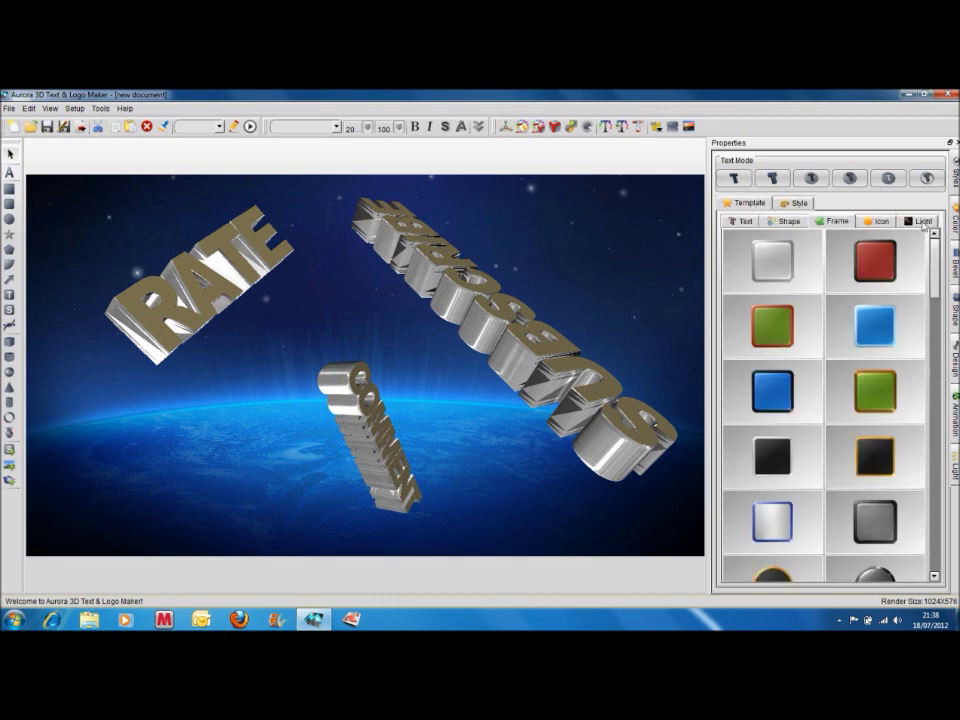
pyautogui.click(922, 222)
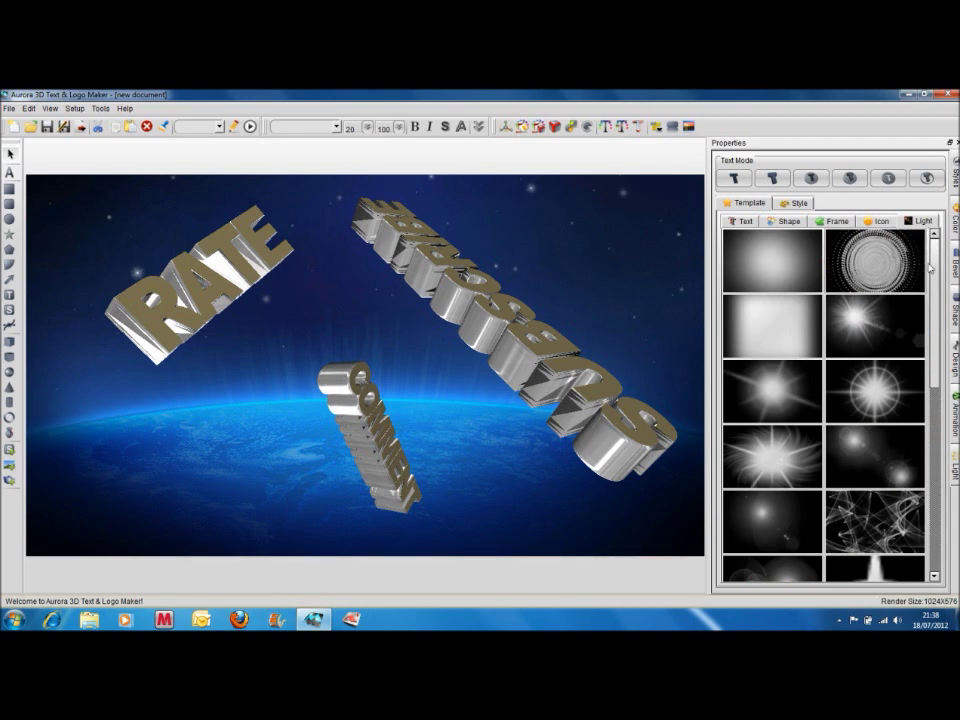
pyautogui.moveTo(938, 275); pyautogui.dragTo(941, 497)
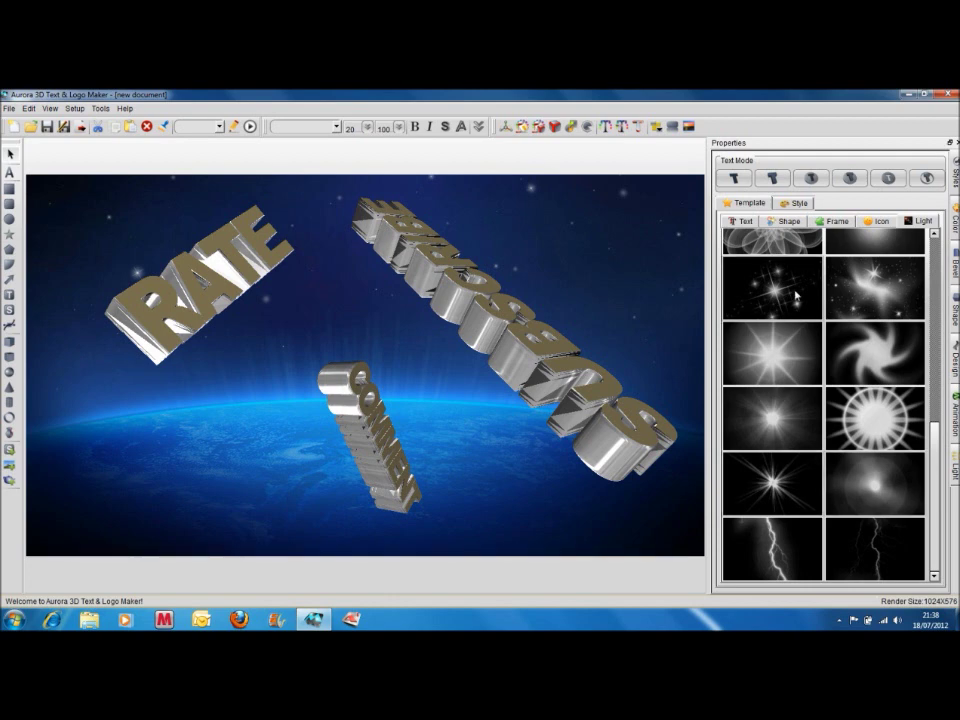
pyautogui.click(771, 484)
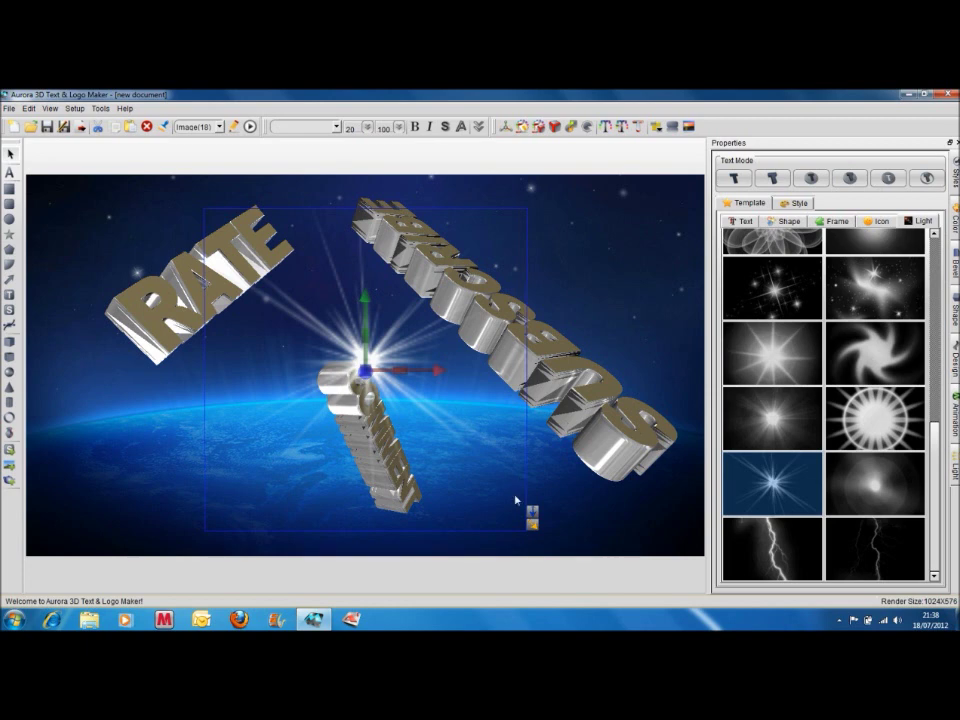
# Step: Shrink the star flare to a small sparkle and place it at the upper right above SUBSCRIBE
pyautogui.moveTo(535, 529); pyautogui.dragTo(440, 438)
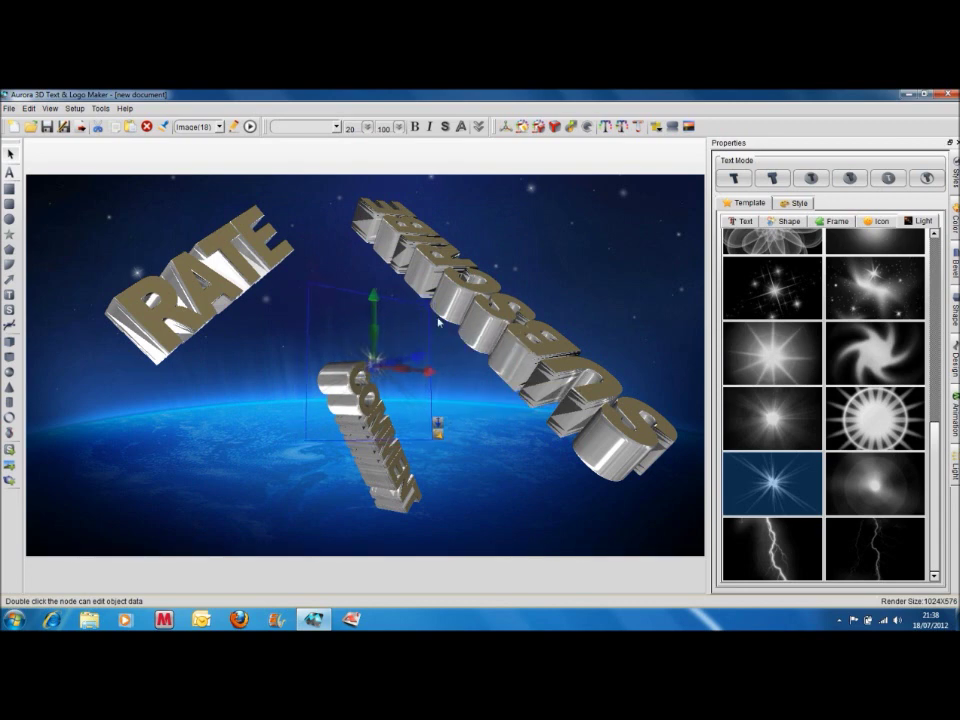
pyautogui.moveTo(386, 323); pyautogui.dragTo(615, 244)
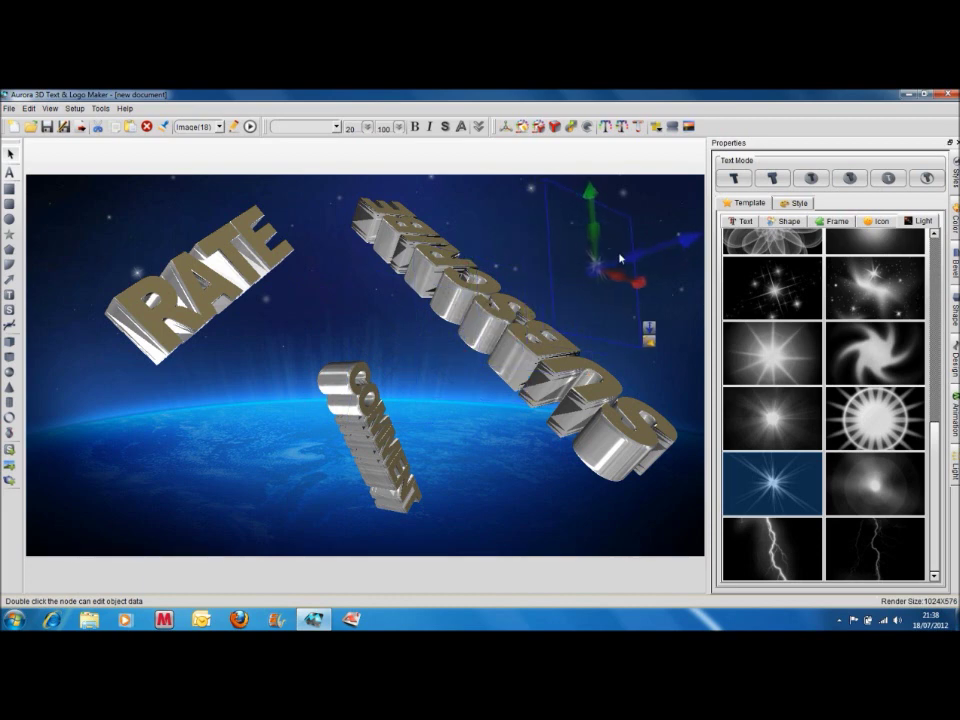
pyautogui.rightClick(617, 245)
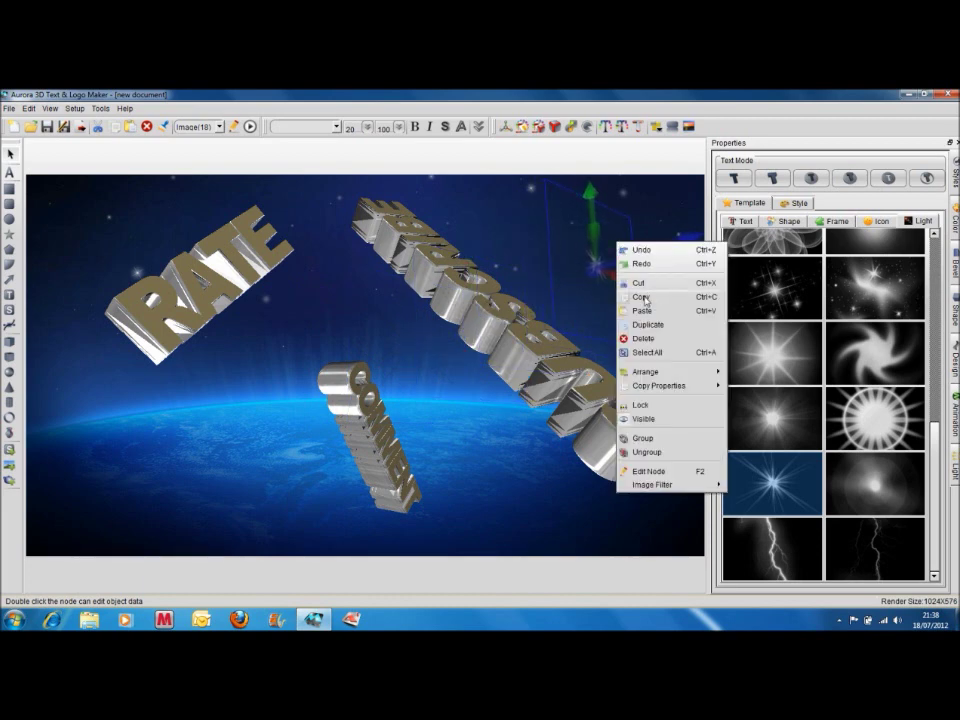
# Step: Copy the star flare, paste a copy at the lower left, and rotate it around its vertical axis
pyautogui.click(642, 297)
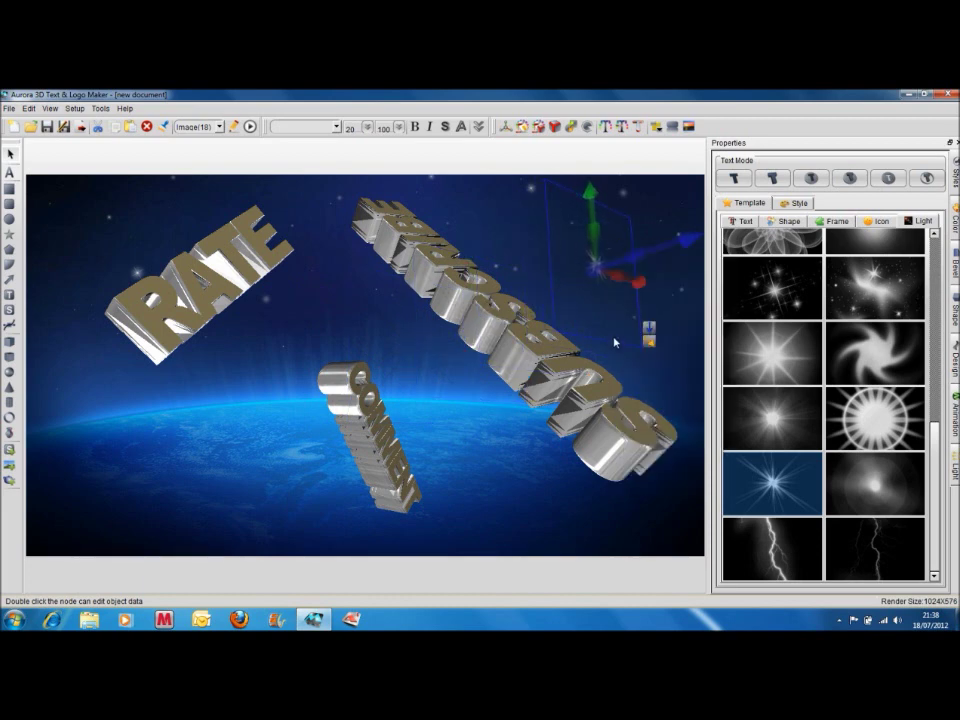
pyautogui.rightClick(506, 487)
pyautogui.click(532, 302)
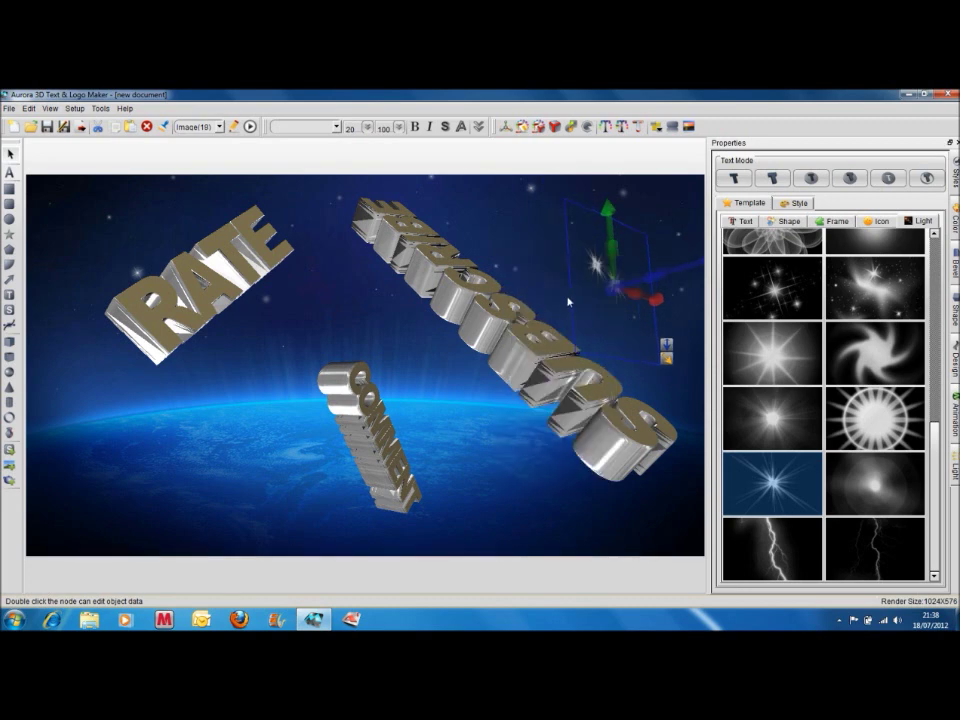
pyautogui.moveTo(527, 328); pyautogui.dragTo(135, 477)
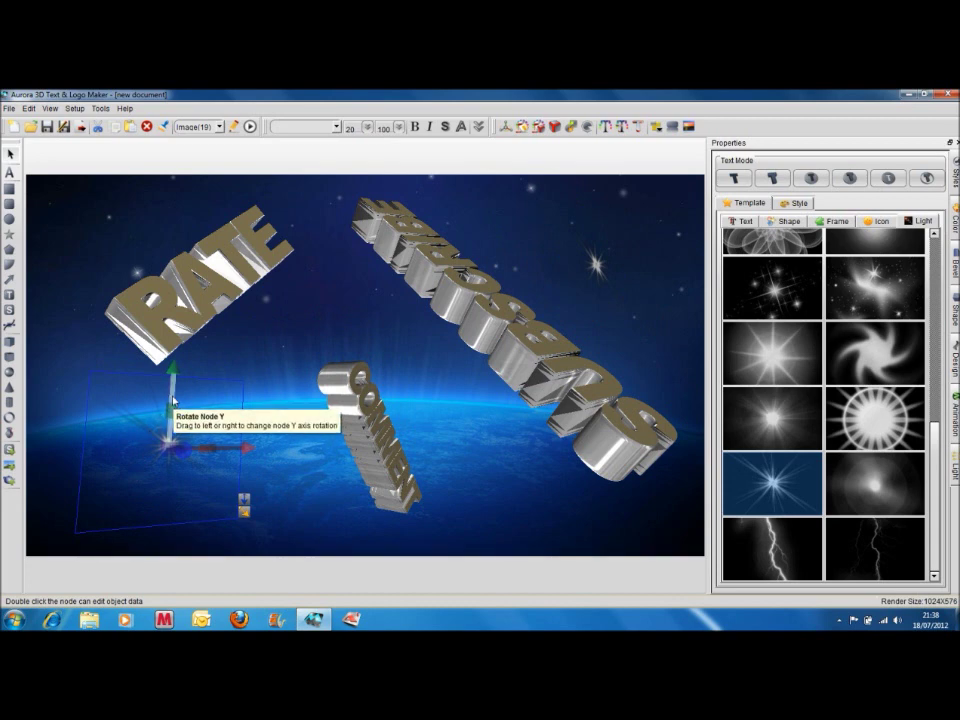
pyautogui.moveTo(170, 400); pyautogui.dragTo(100, 366)
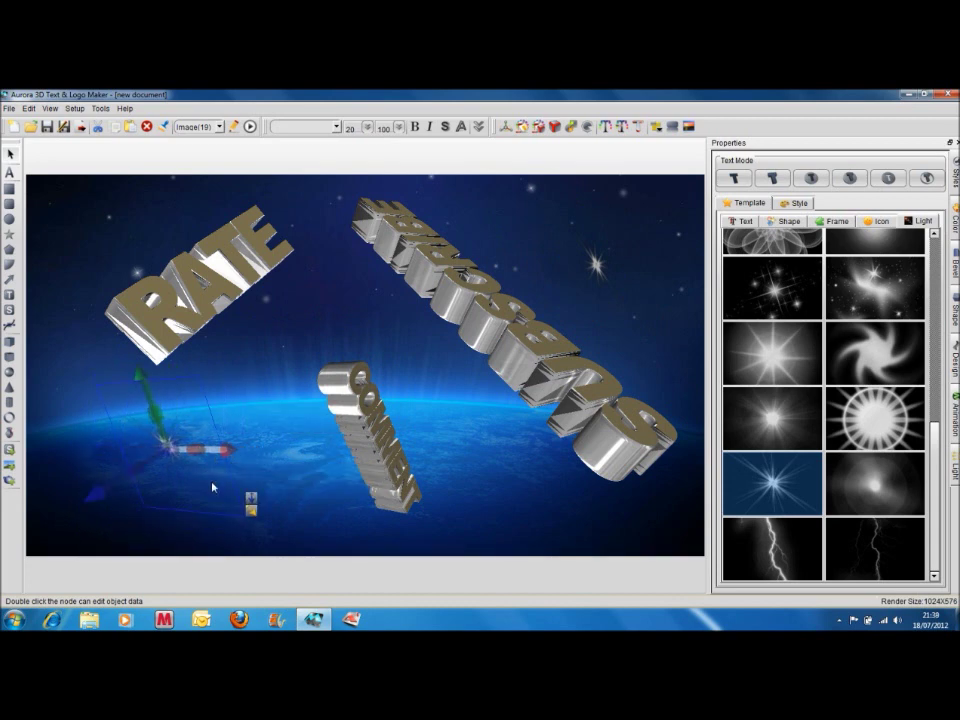
# Step: Paste a third star flare near the top of RATE and rotate it
pyautogui.rightClick(313, 462)
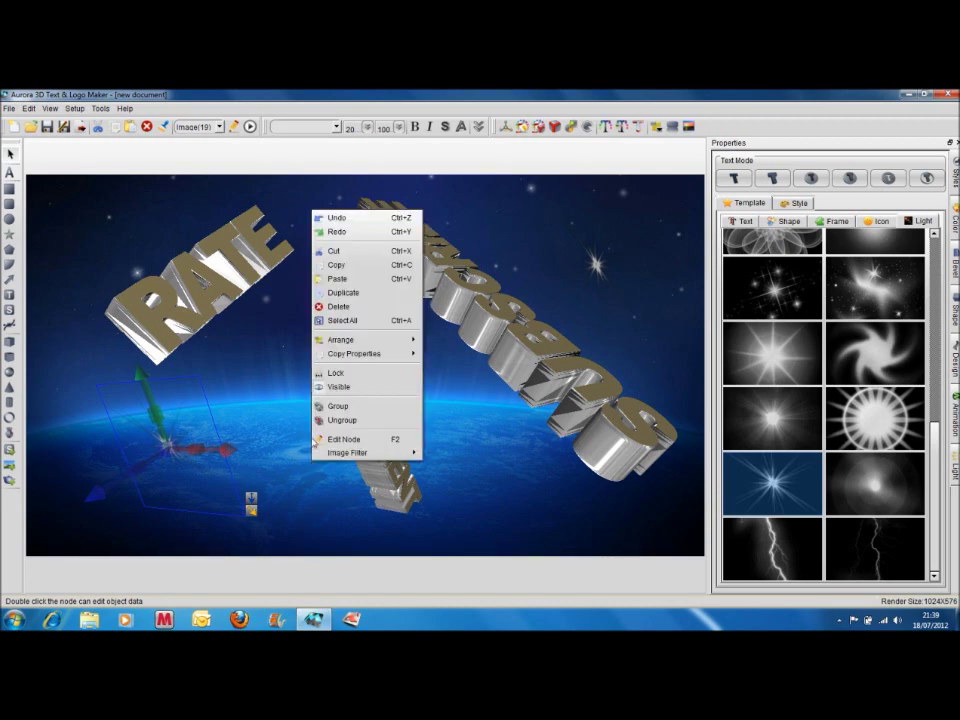
pyautogui.click(335, 278)
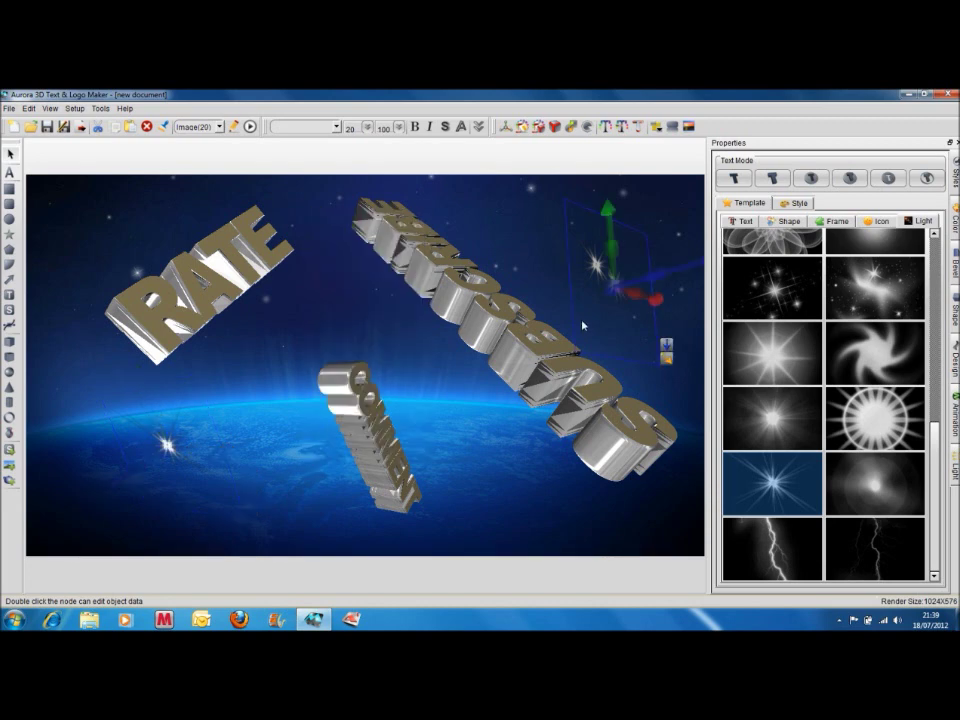
pyautogui.moveTo(578, 321); pyautogui.dragTo(288, 252)
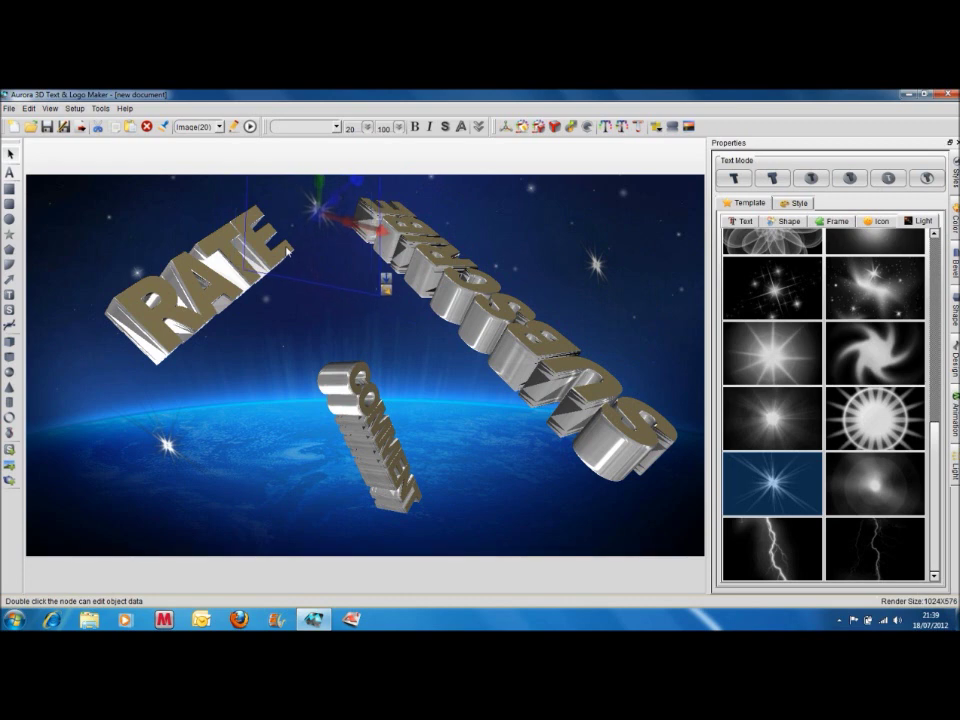
pyautogui.moveTo(384, 281); pyautogui.dragTo(360, 267)
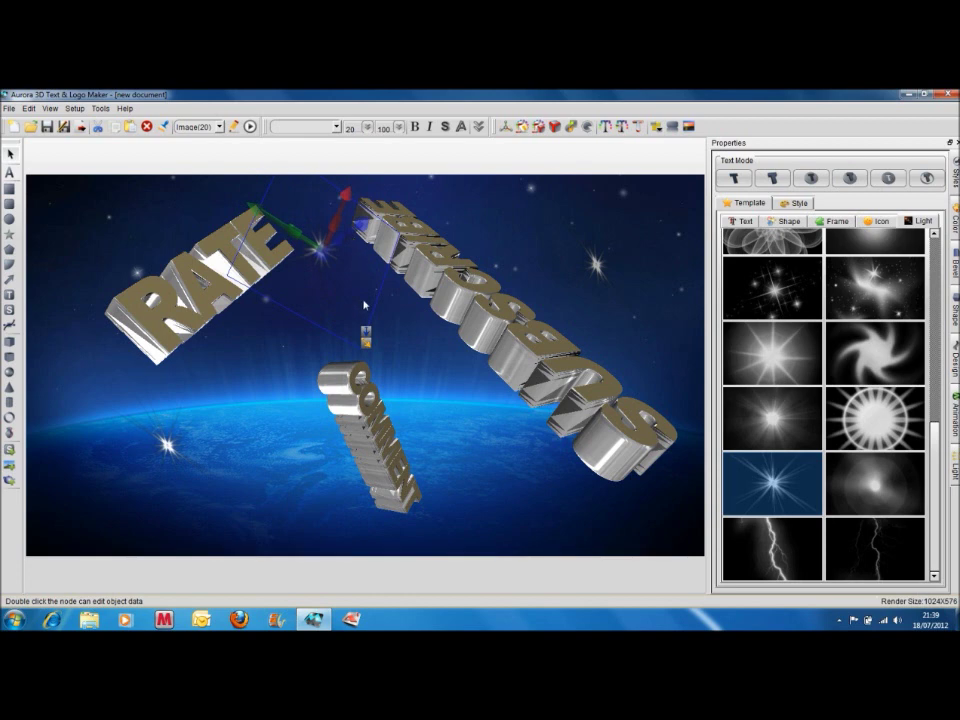
# Step: Select RATE, COMMENT, SUBSCRIBE and the lower-left and upper-right flares, group them, then deselect
pyautogui.click(190, 318)
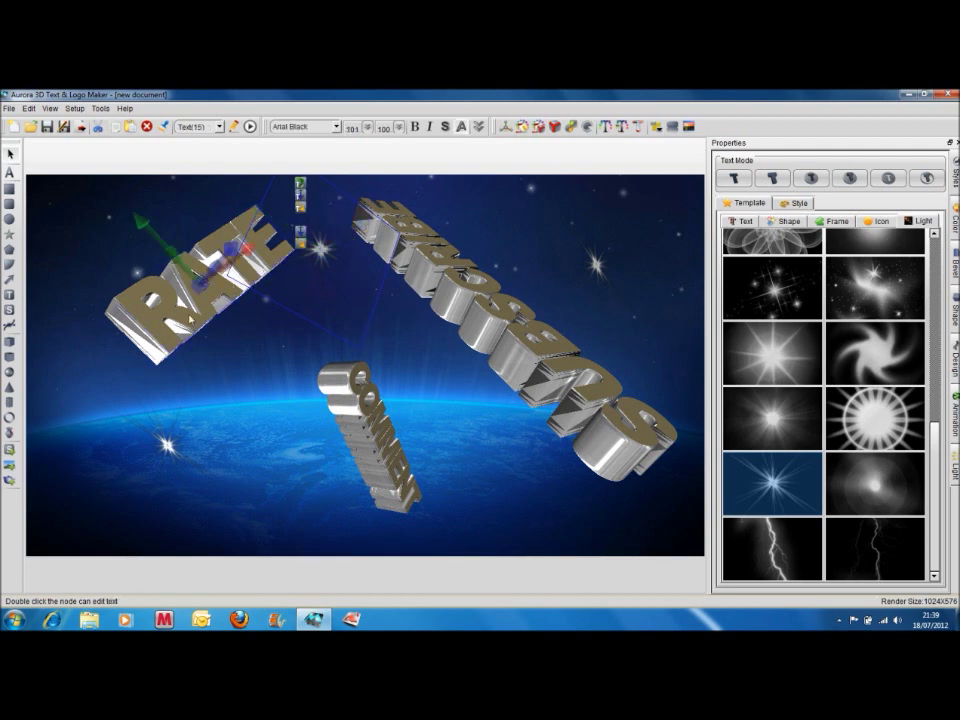
pyautogui.click(167, 448)
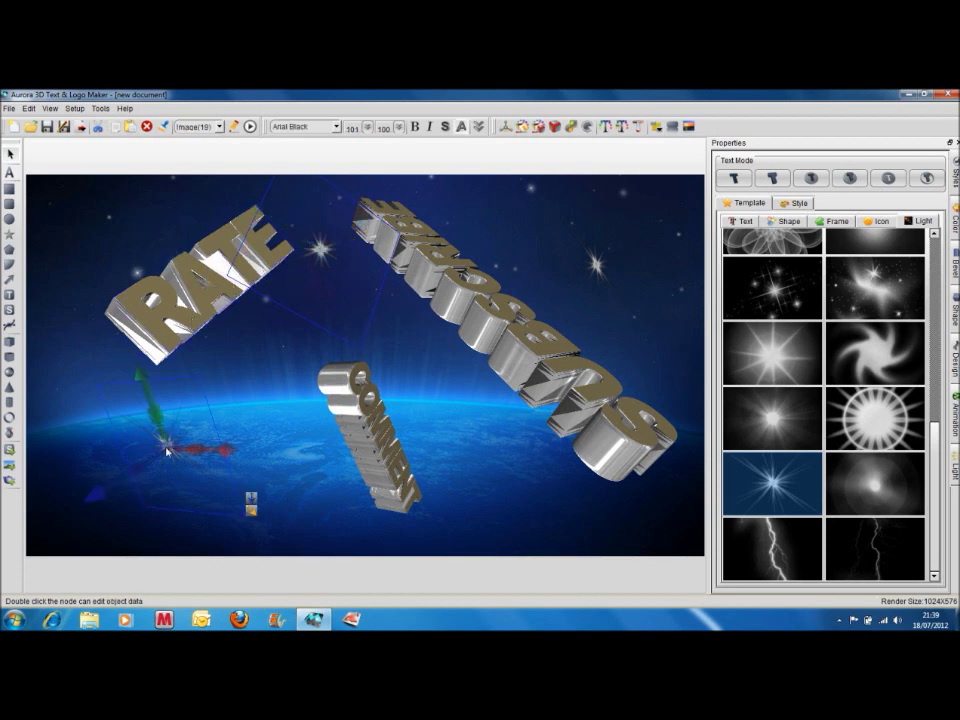
pyautogui.click(343, 379)
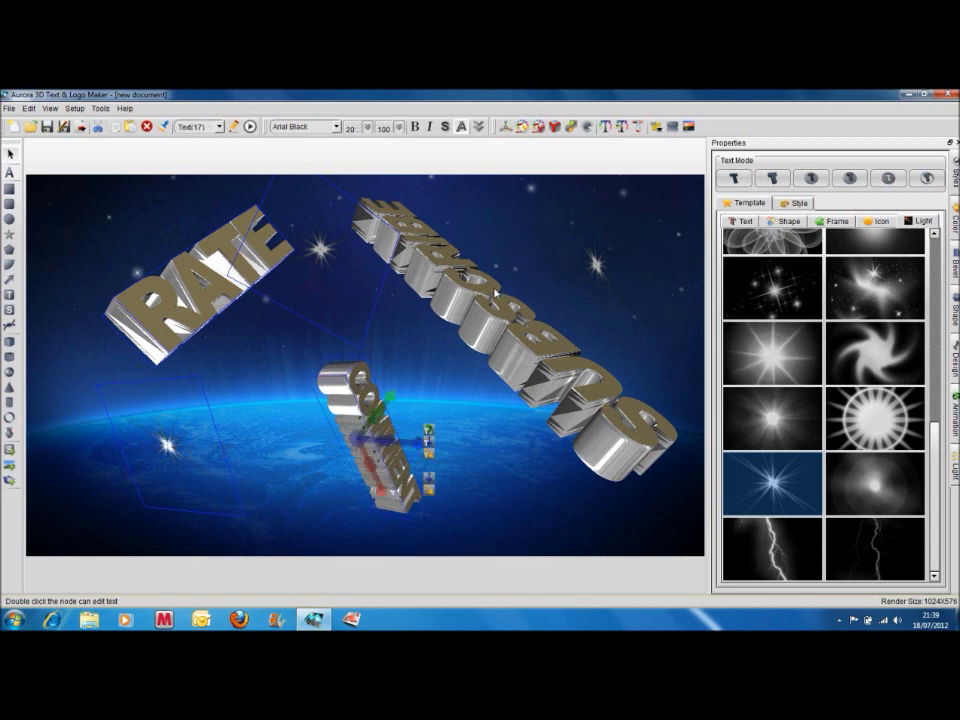
pyautogui.click(468, 300)
pyautogui.click(597, 268)
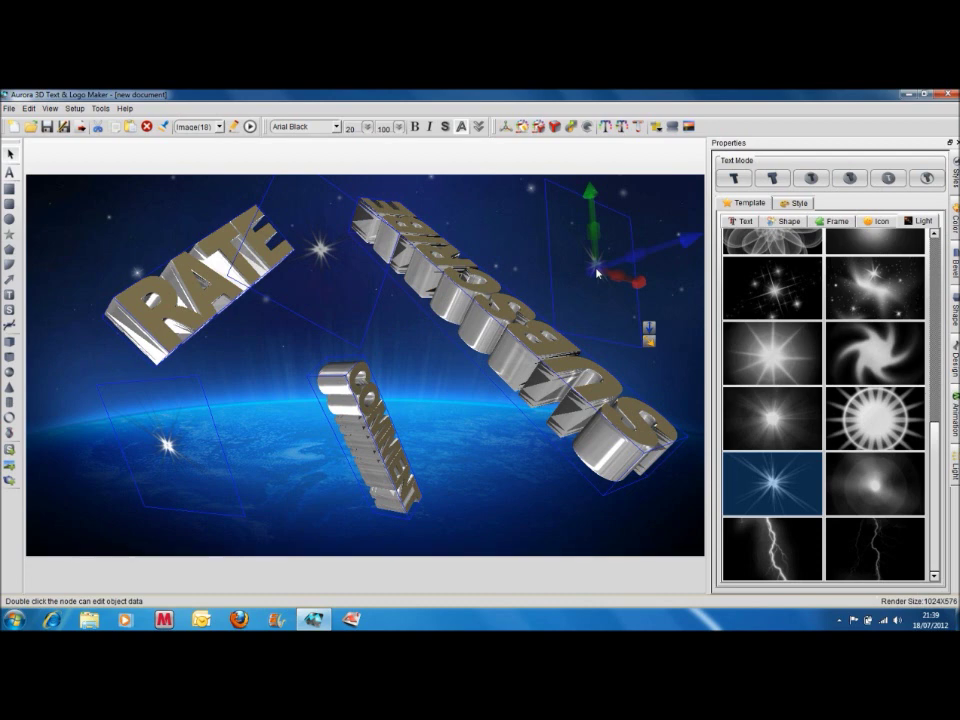
pyautogui.rightClick(597, 268)
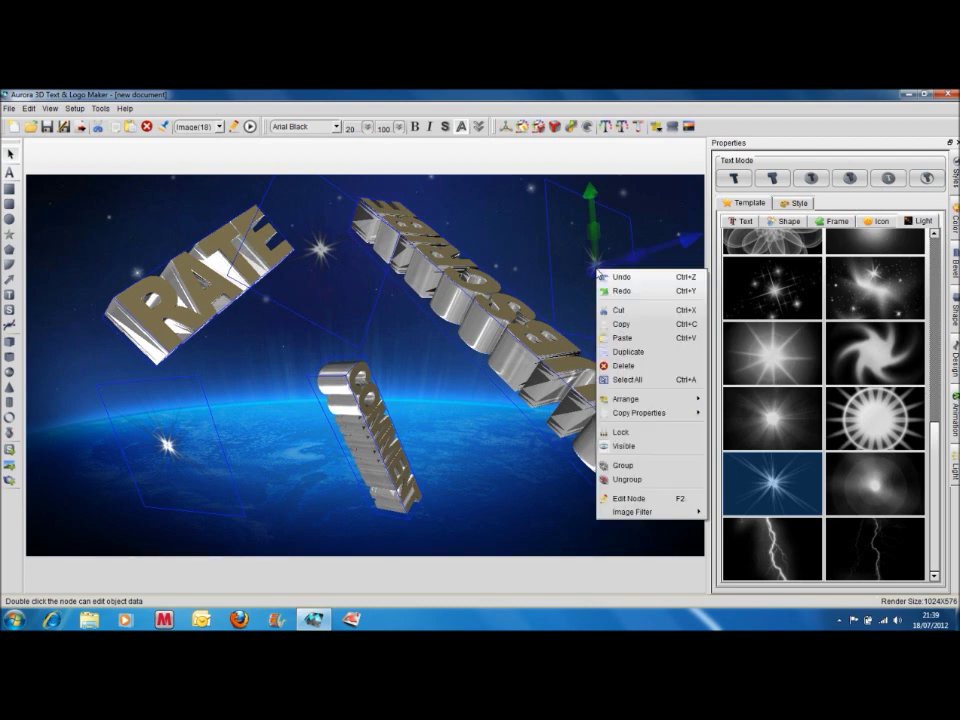
pyautogui.click(622, 467)
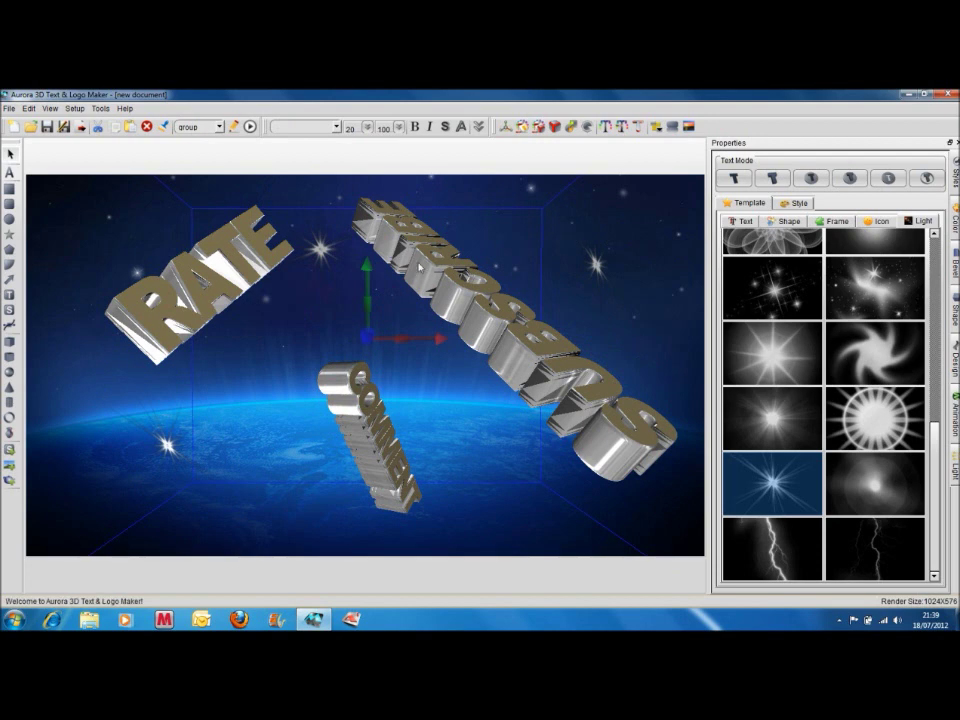
pyautogui.click(85, 222)
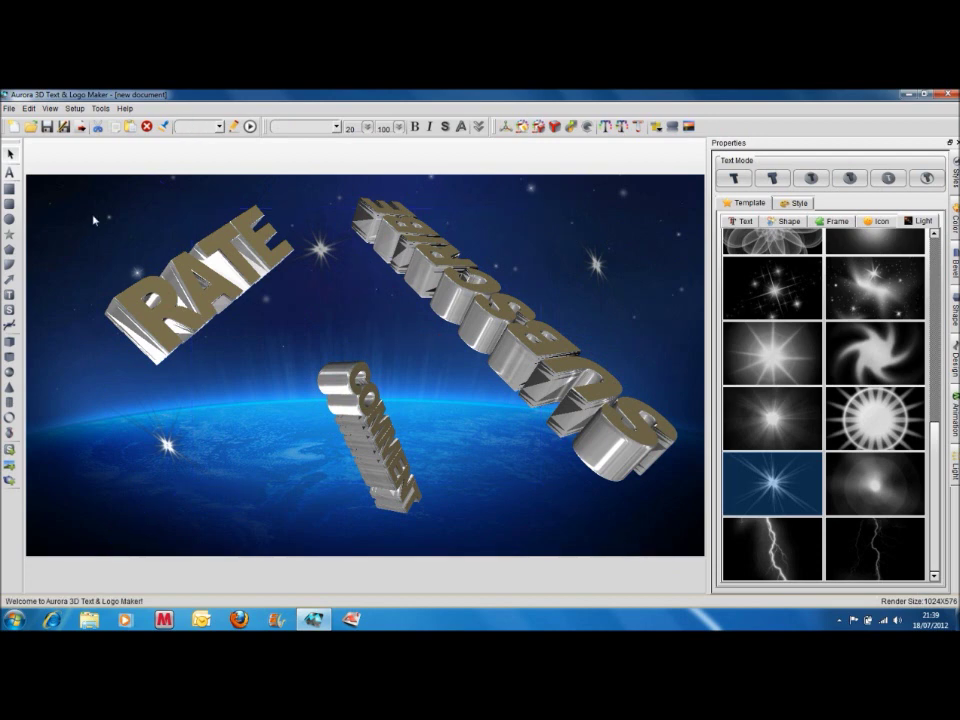